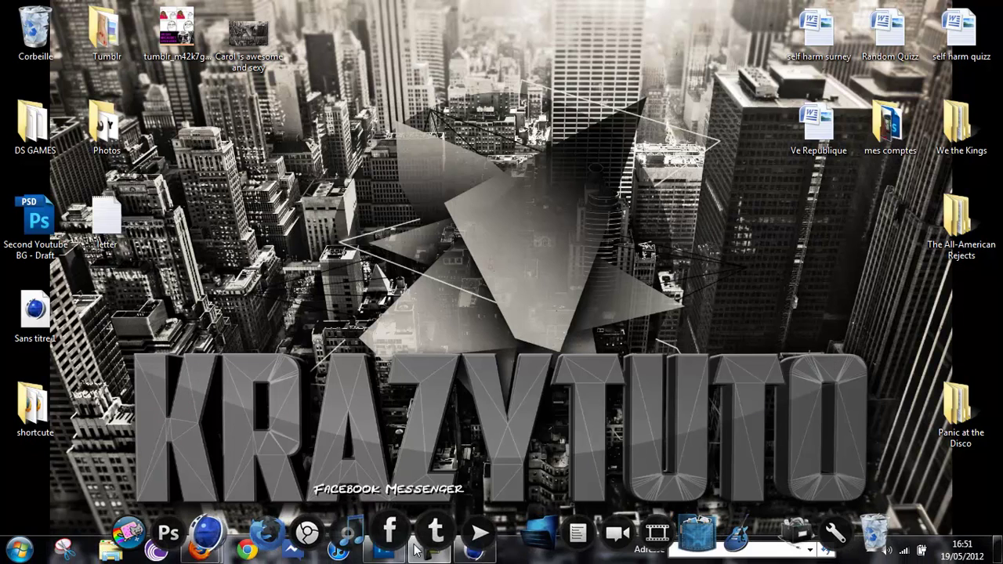
# Step: In Cinema 4D, add a MoGraph MoText object with Align set to Middle
pyautogui.click(473, 548)
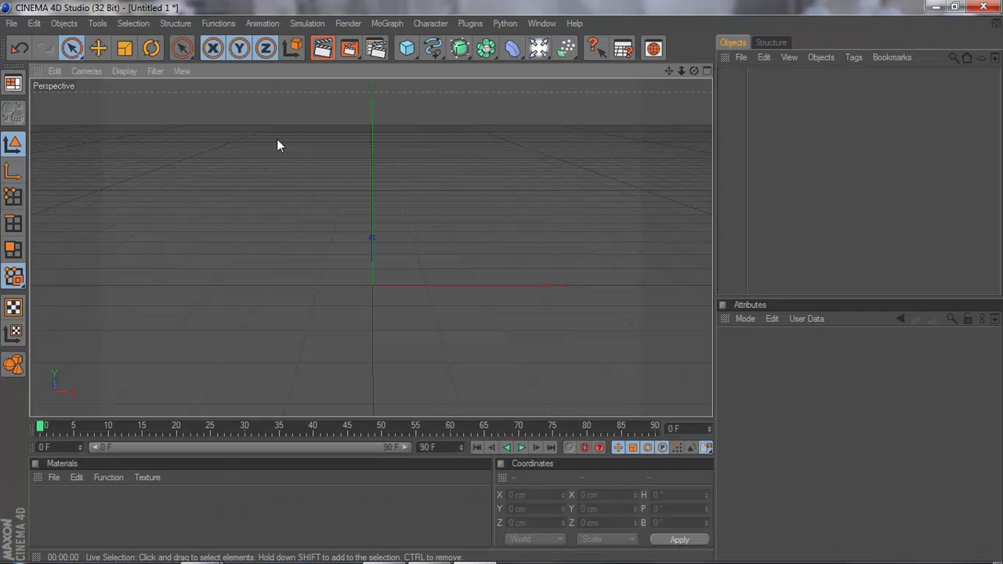
pyautogui.click(384, 24)
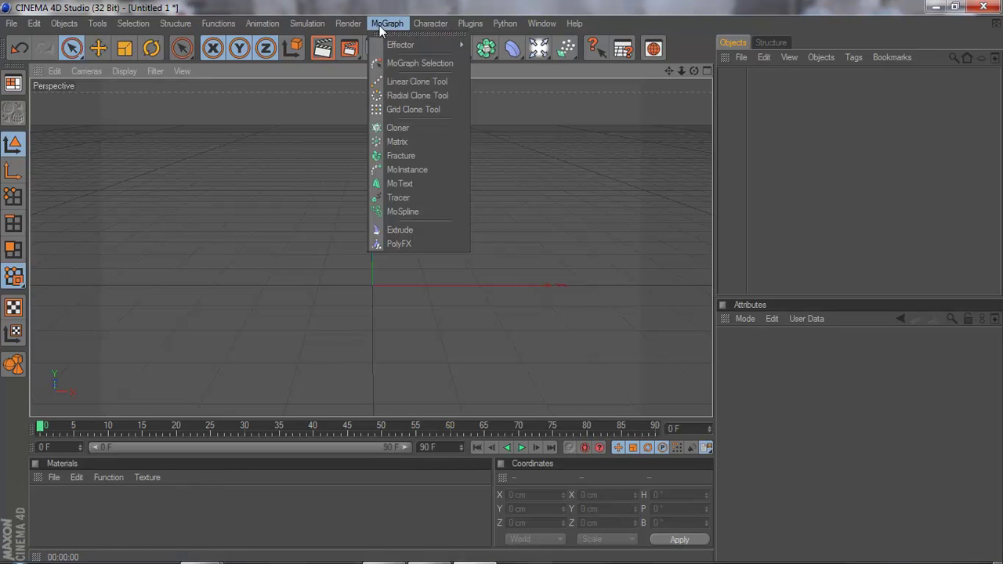
pyautogui.click(393, 184)
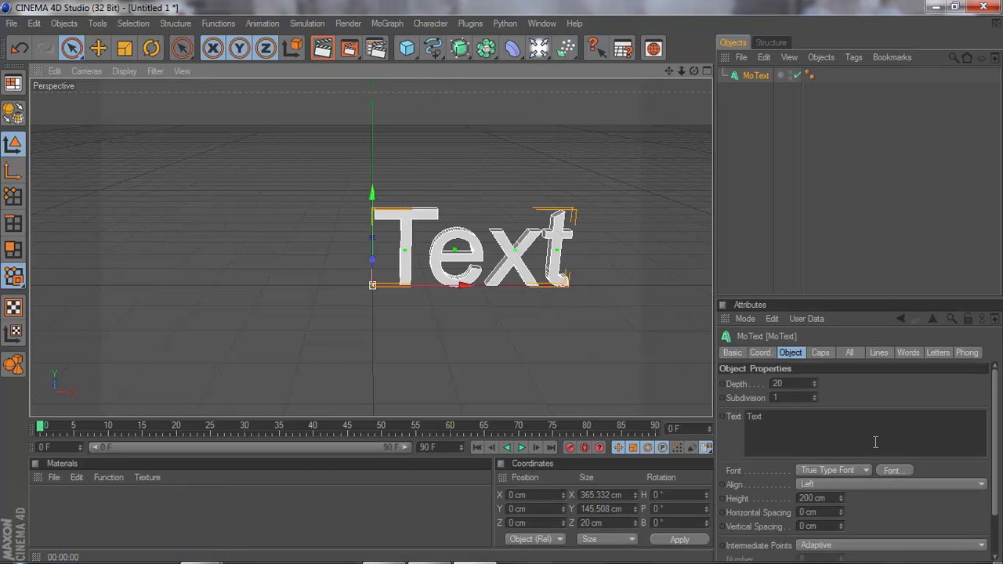
pyautogui.click(882, 482)
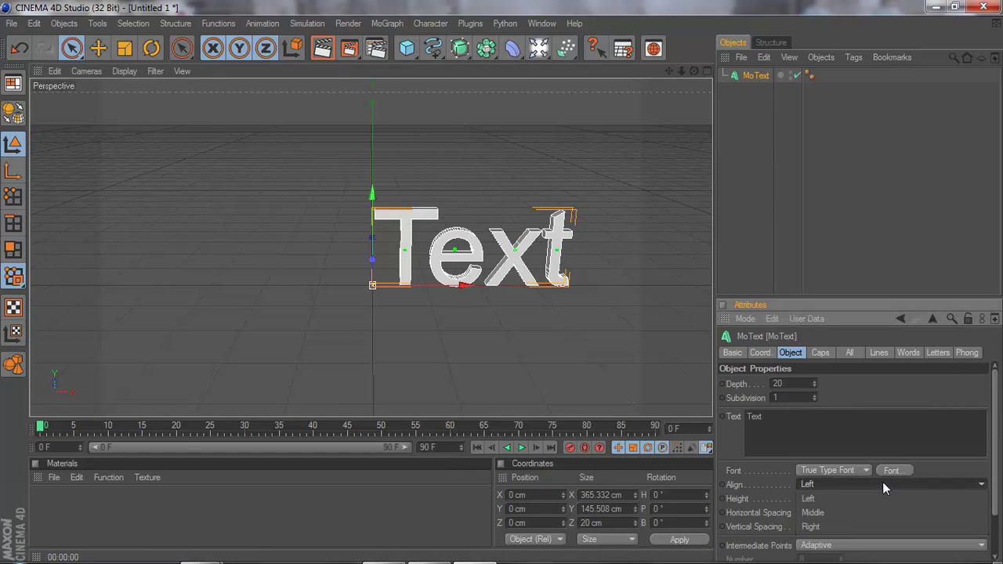
pyautogui.click(841, 514)
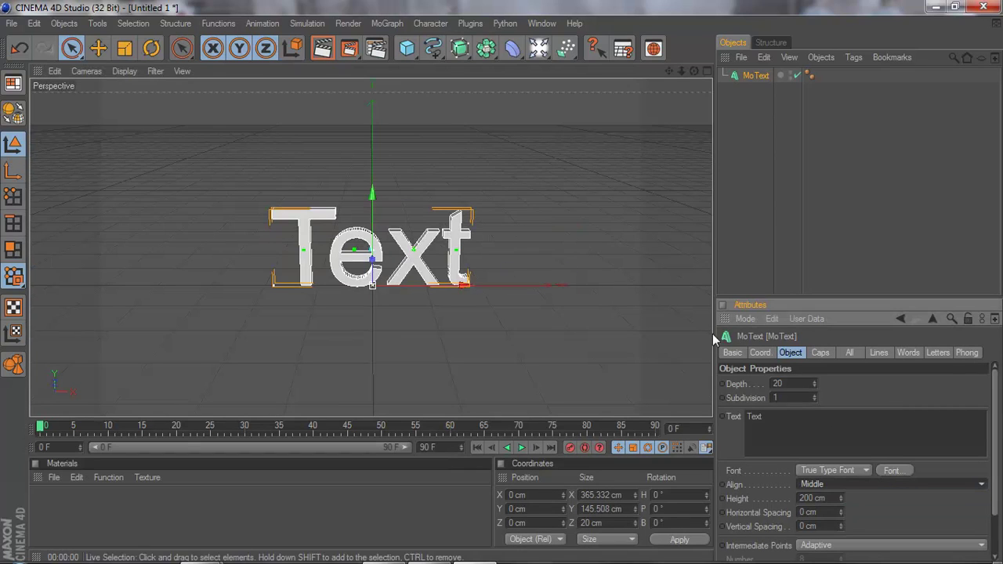
# Step: Change the text to TUTORIAL and set it in the American Captain font
pyautogui.doubleClick(755, 416)
pyautogui.write('T')
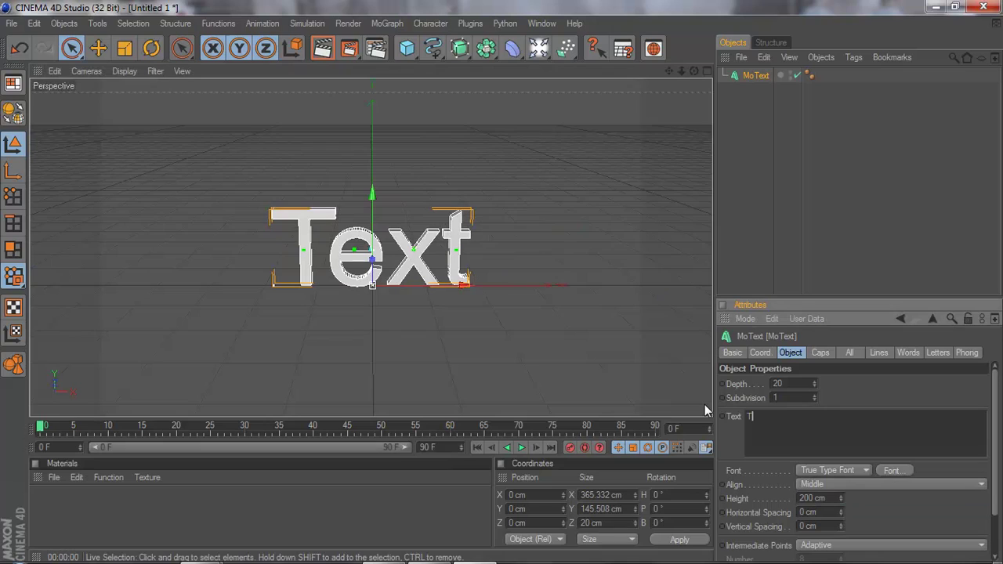
pyautogui.write('UTORIQL')
pyautogui.press('BackSpace')
pyautogui.press('BackSpace')
pyautogui.write('AL')
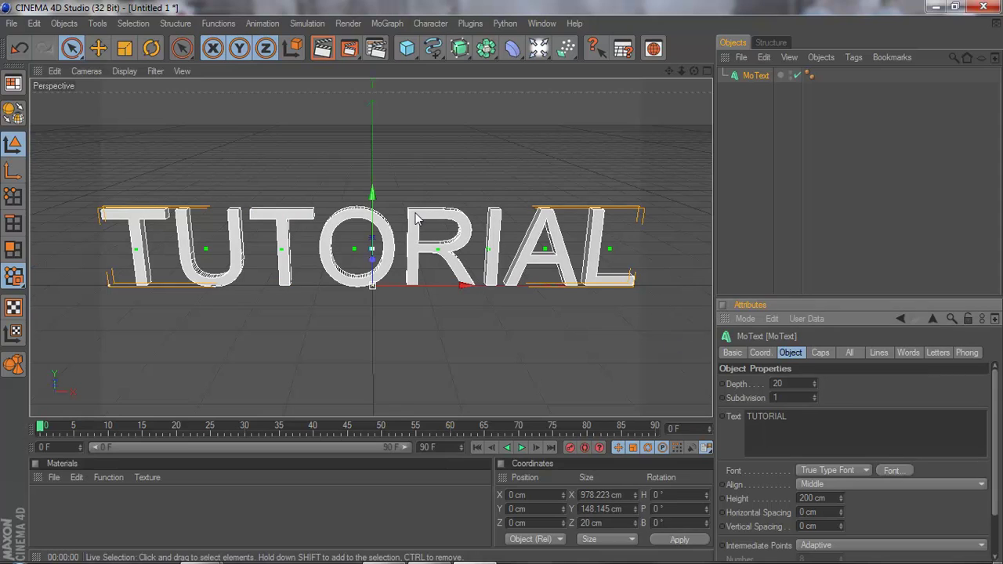
pyautogui.click(892, 470)
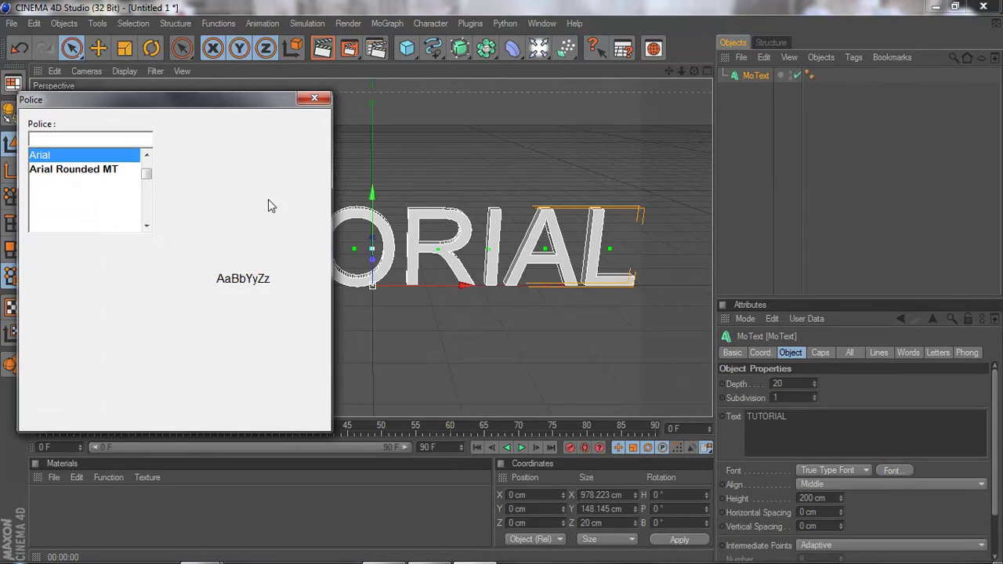
pyautogui.write('AME')
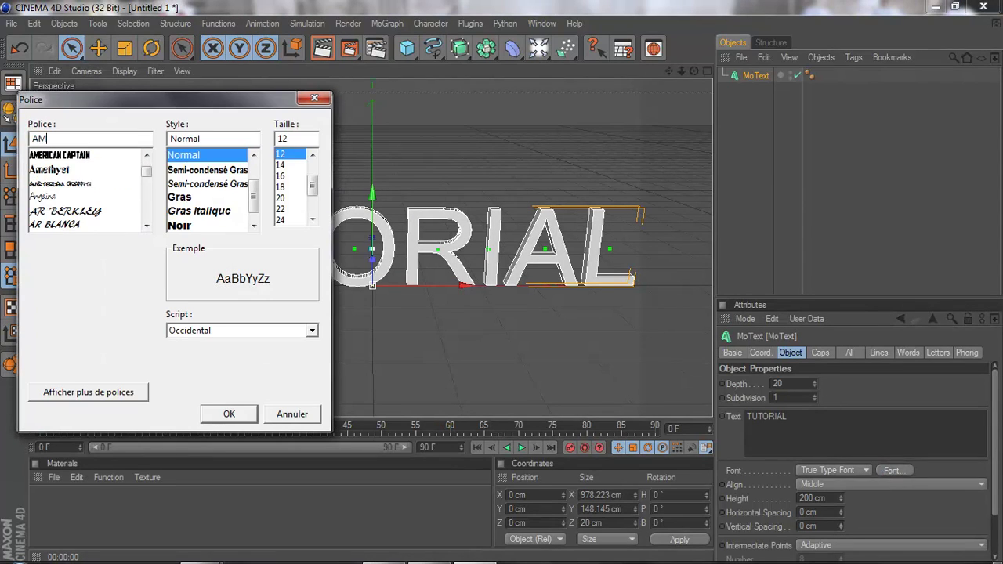
pyautogui.click(100, 160)
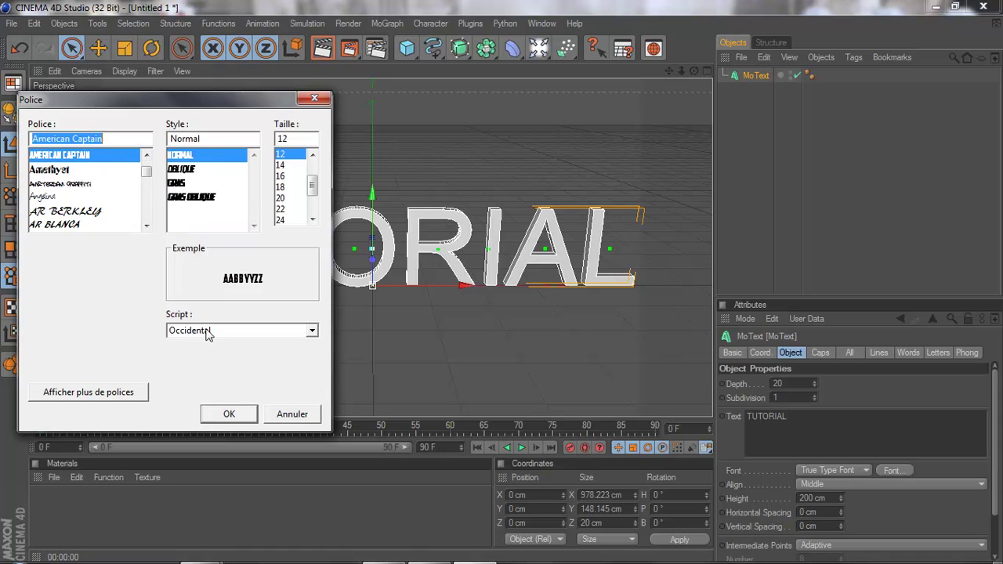
pyautogui.click(228, 412)
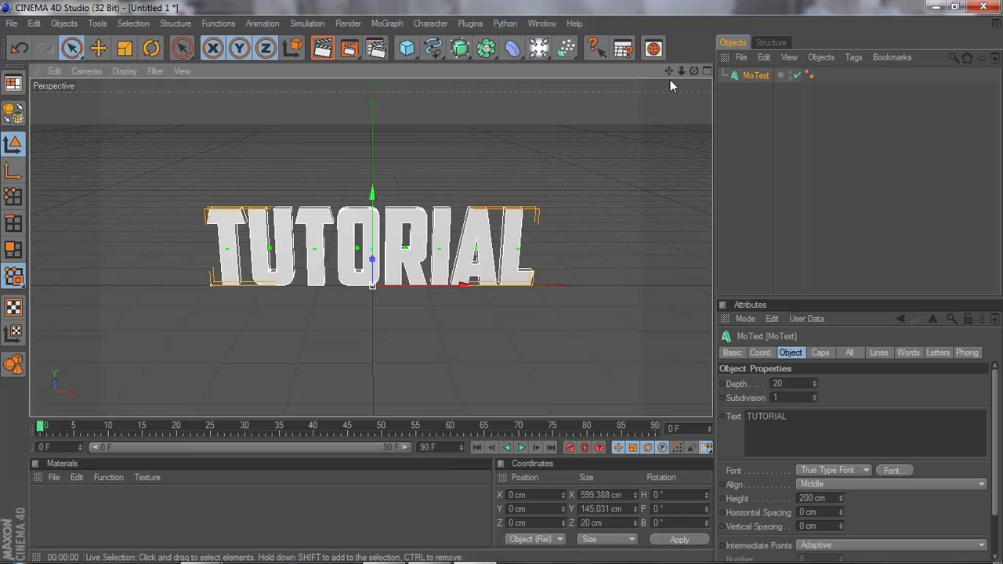
# Step: Set both the Start and End caps of the MoText to Fillet Cap
pyautogui.moveTo(670, 74)
pyautogui.mouseDown()
pyautogui.moveTo(682, 74)
pyautogui.moveTo(669, 65)
pyautogui.moveTo(670, 77)
pyautogui.mouseUp()
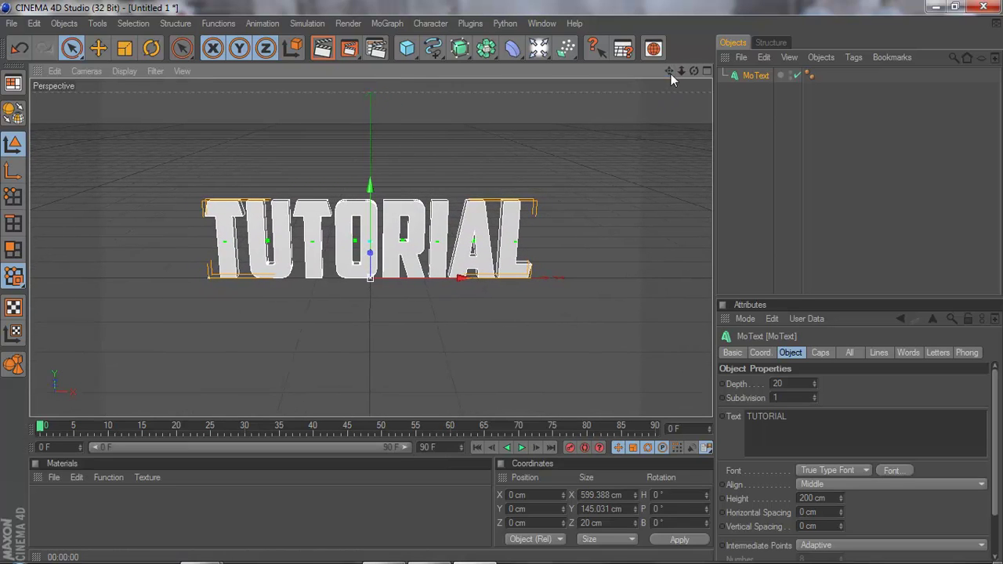
pyautogui.click(815, 354)
pyautogui.click(802, 385)
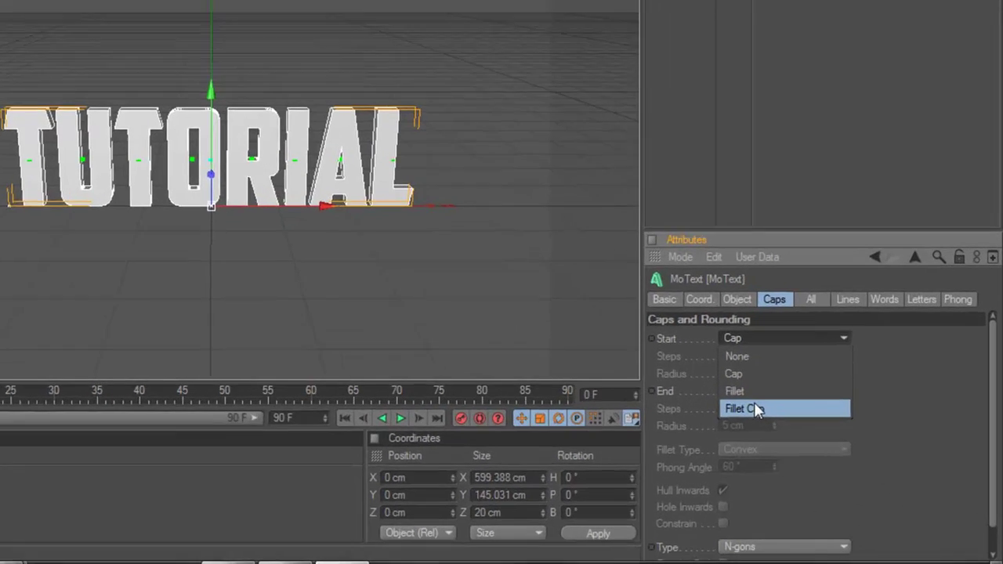
pyautogui.click(796, 440)
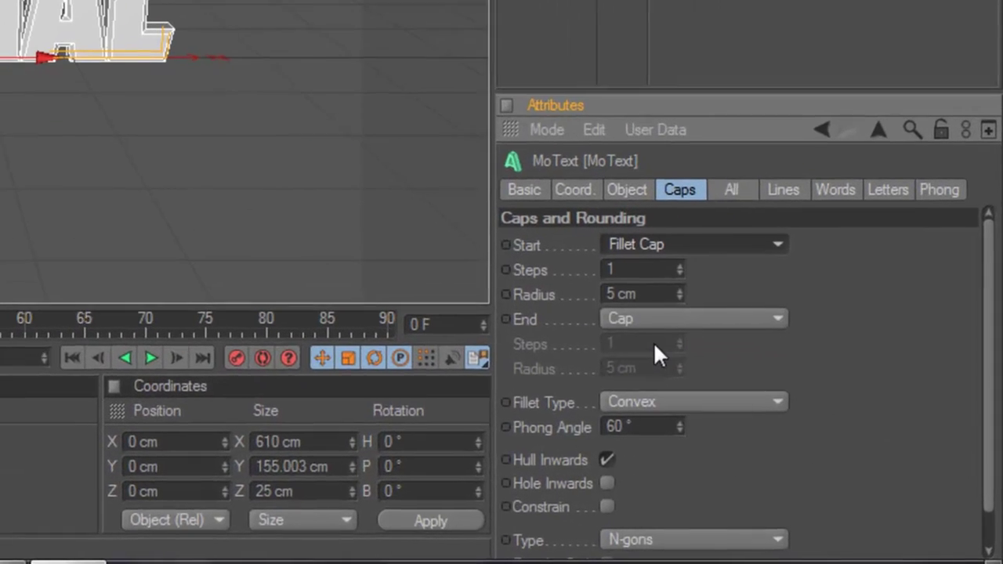
pyautogui.click(811, 426)
pyautogui.click(646, 415)
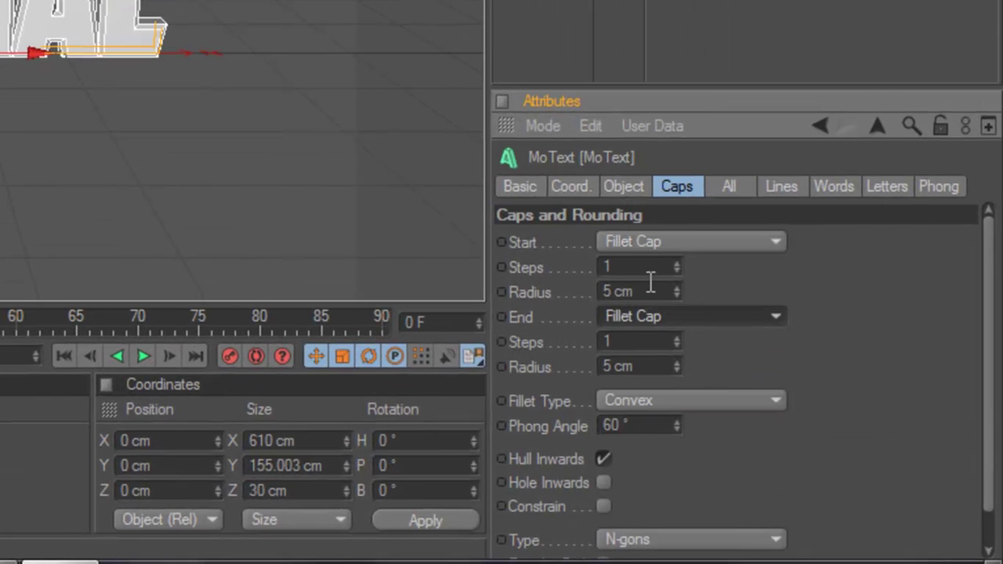
# Step: Change both the start and end fillet radii to 2 cm
pyautogui.moveTo(647, 292); pyautogui.dragTo(565, 301)
pyautogui.write('2')
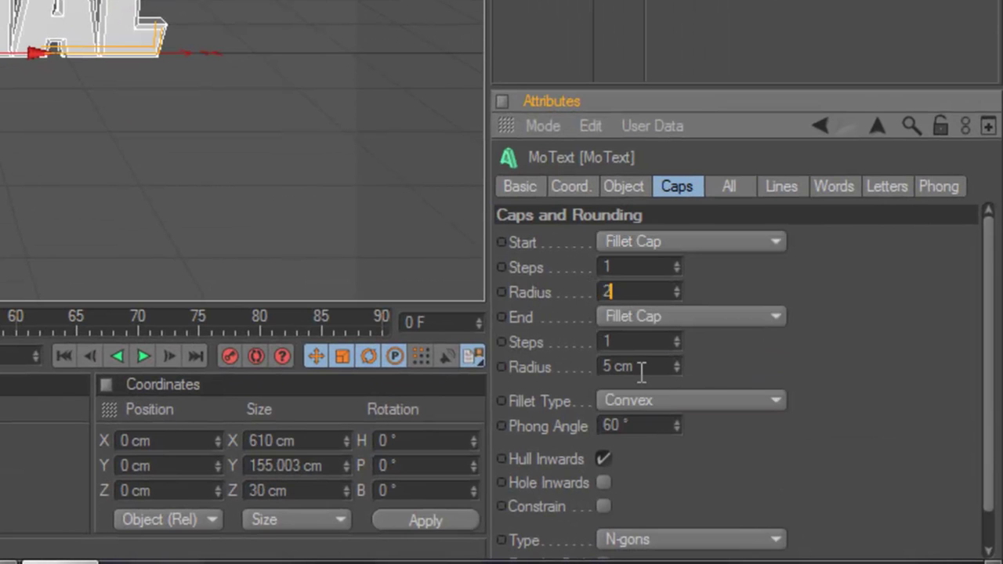
pyautogui.moveTo(643, 369); pyautogui.dragTo(618, 382)
pyautogui.write('2')
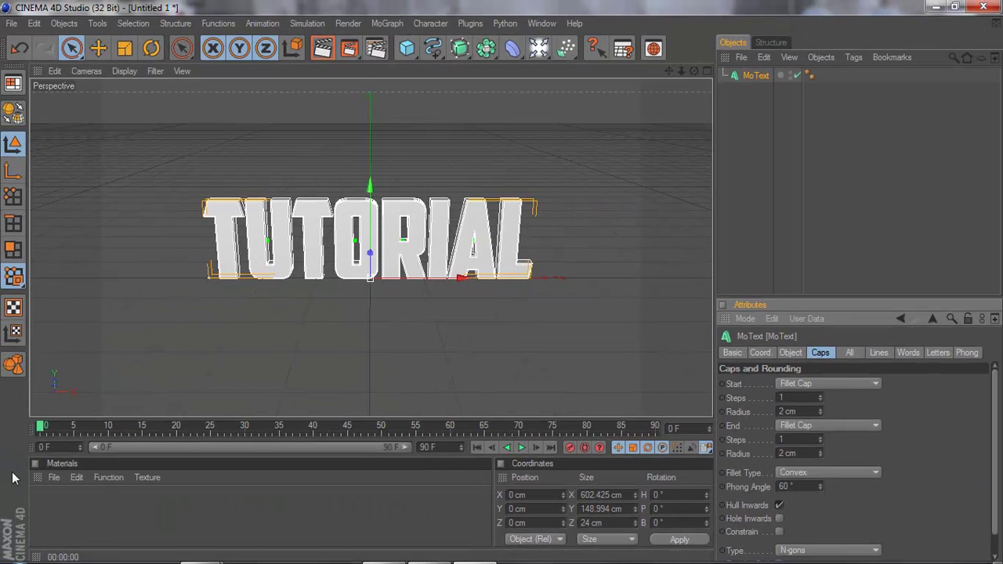
# Step: Create material Mat with a dark grey RGB 57 colour and apply it to the TUTORIAL text
pyautogui.doubleClick(76, 505)
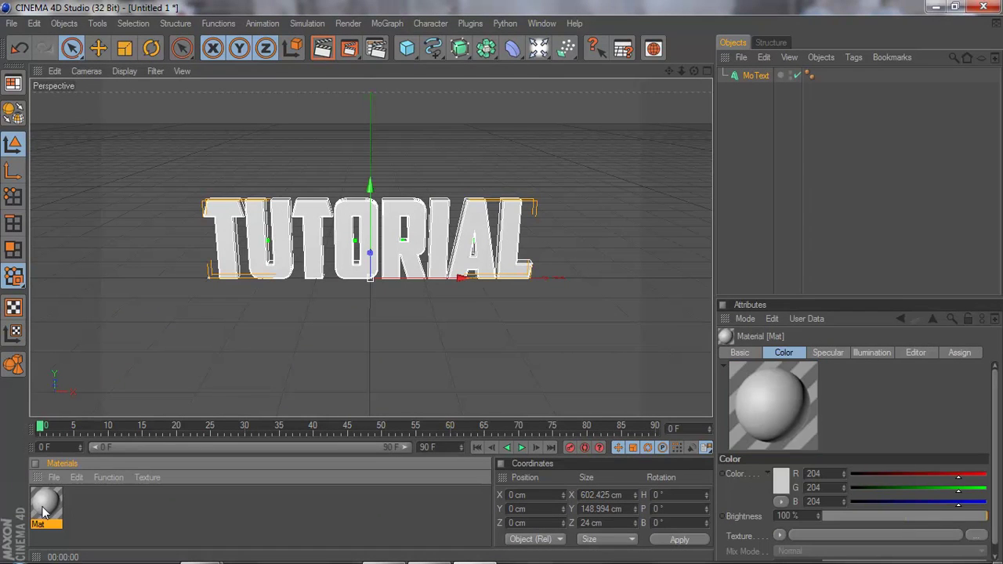
pyautogui.doubleClick(45, 510)
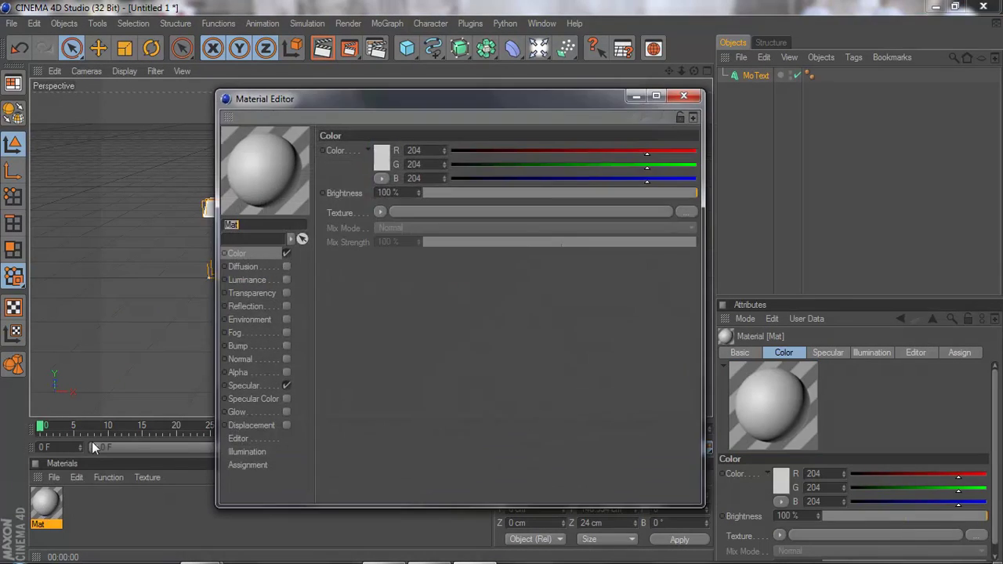
pyautogui.click(386, 153)
pyautogui.moveTo(368, 148); pyautogui.dragTo(291, 159)
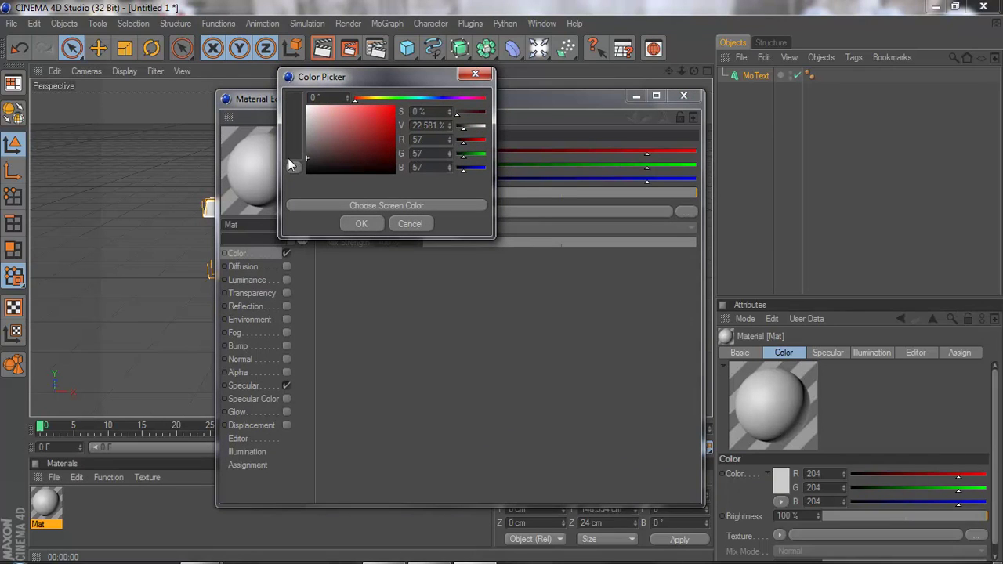
pyautogui.click(368, 223)
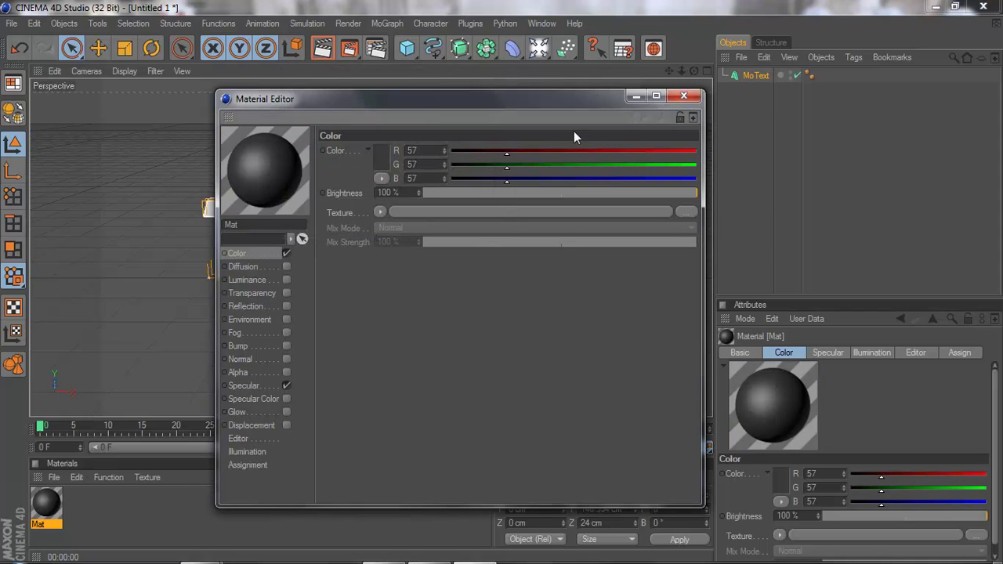
pyautogui.click(683, 96)
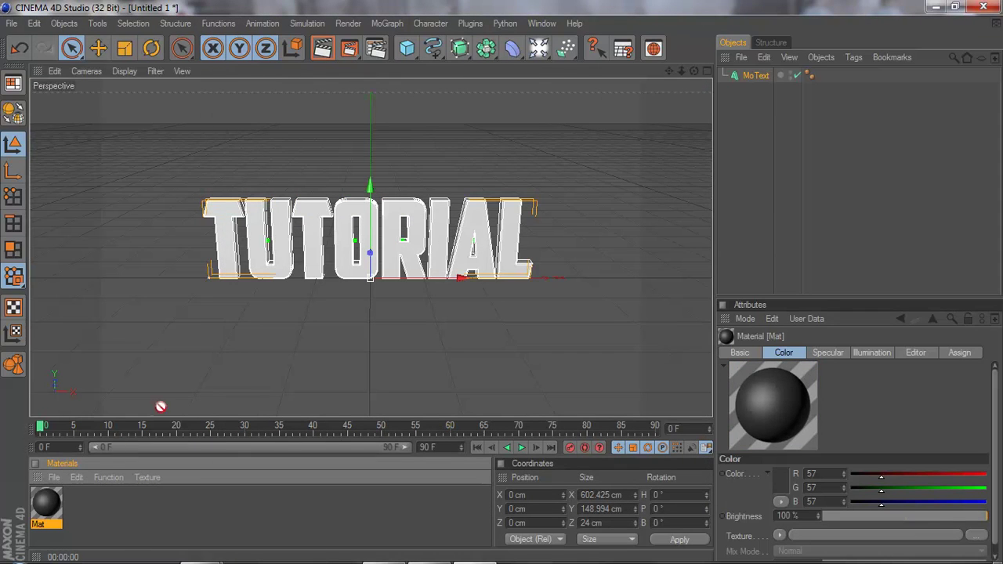
pyautogui.moveTo(161, 405); pyautogui.dragTo(285, 251)
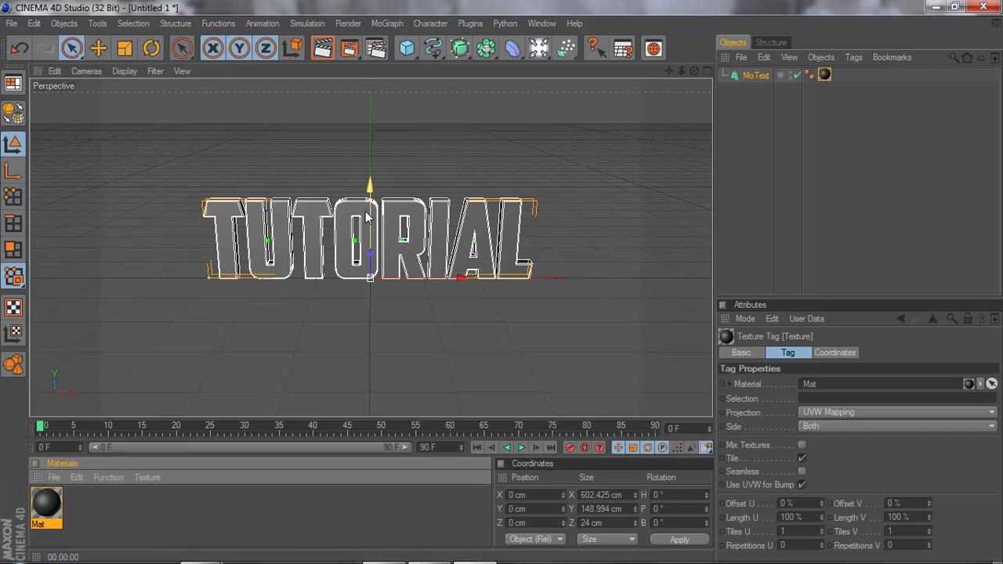
# Step: Preview-render the text, zoom in and tilt the camera, then open Render Settings
pyautogui.click(322, 49)
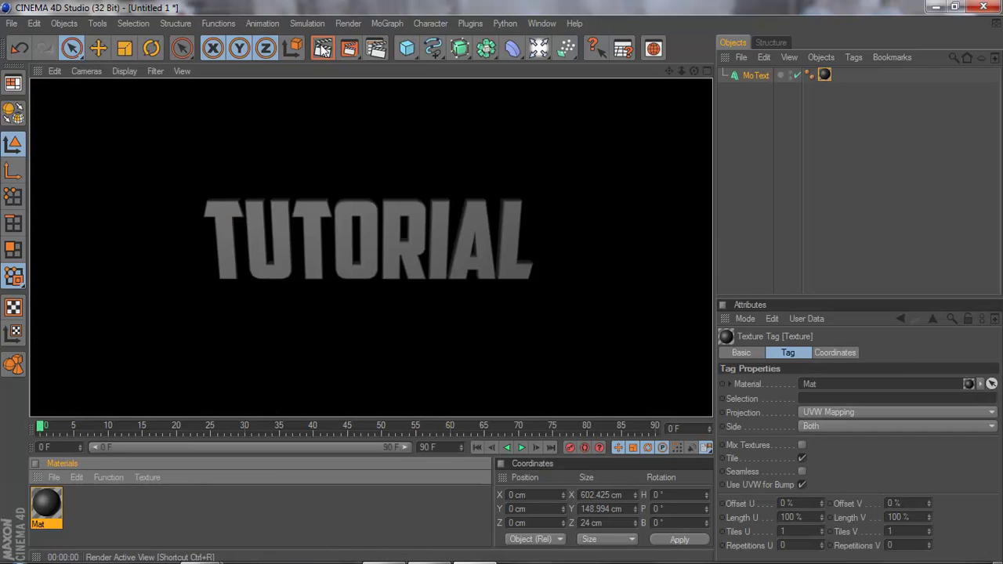
pyautogui.click(383, 134)
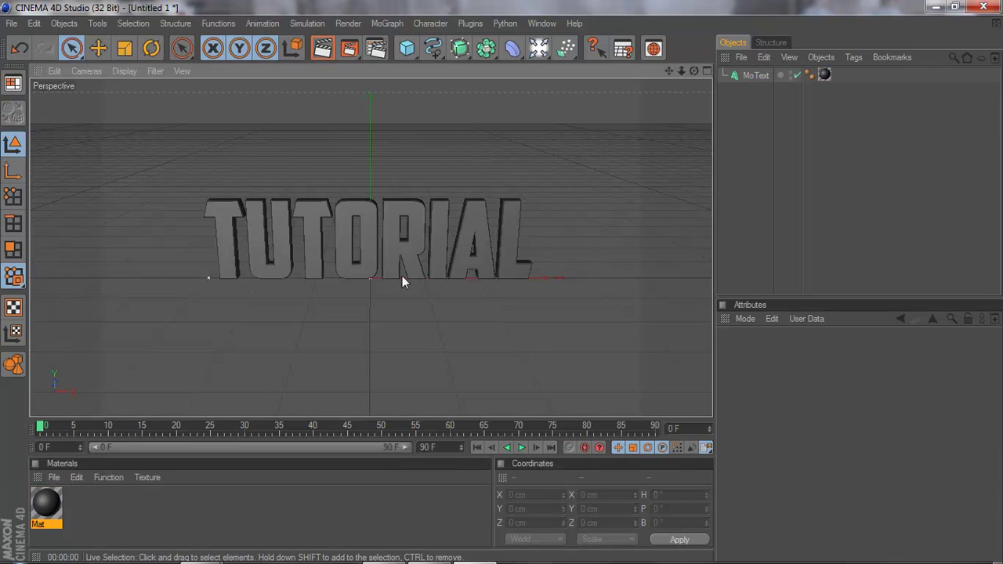
pyautogui.scroll(4, 442, 235)
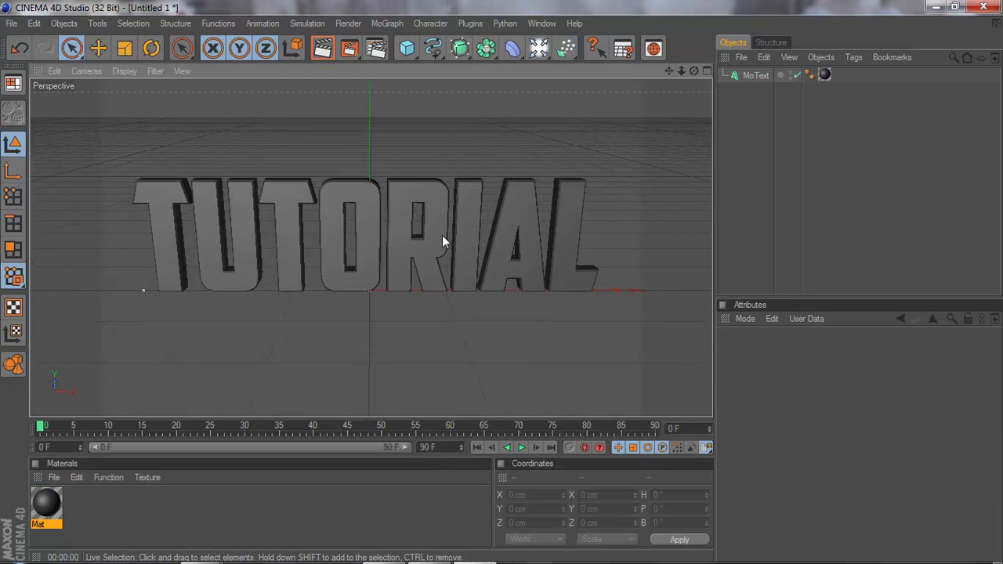
pyautogui.moveTo(694, 70); pyautogui.dragTo(694, 83)
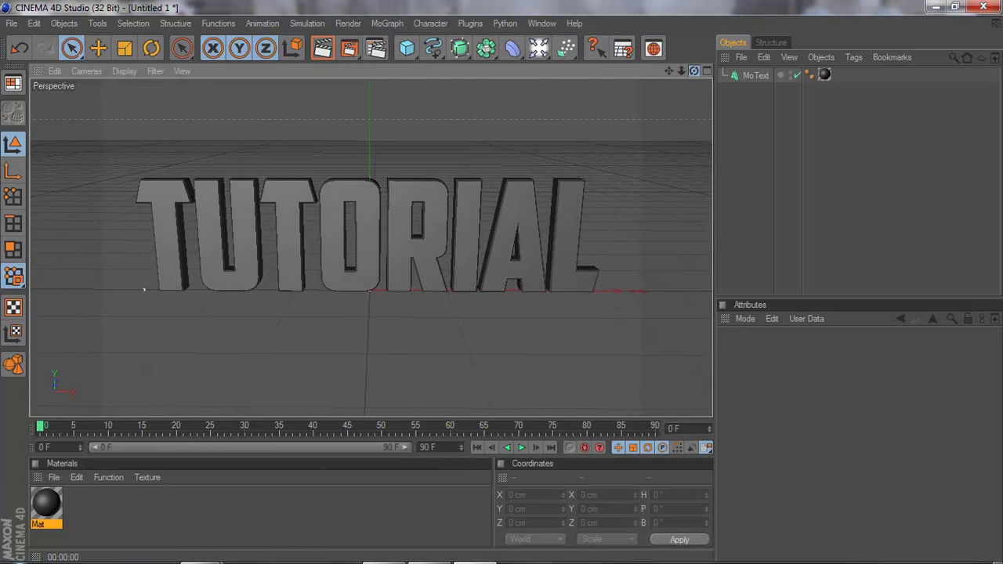
pyautogui.scroll(2, 567, 146)
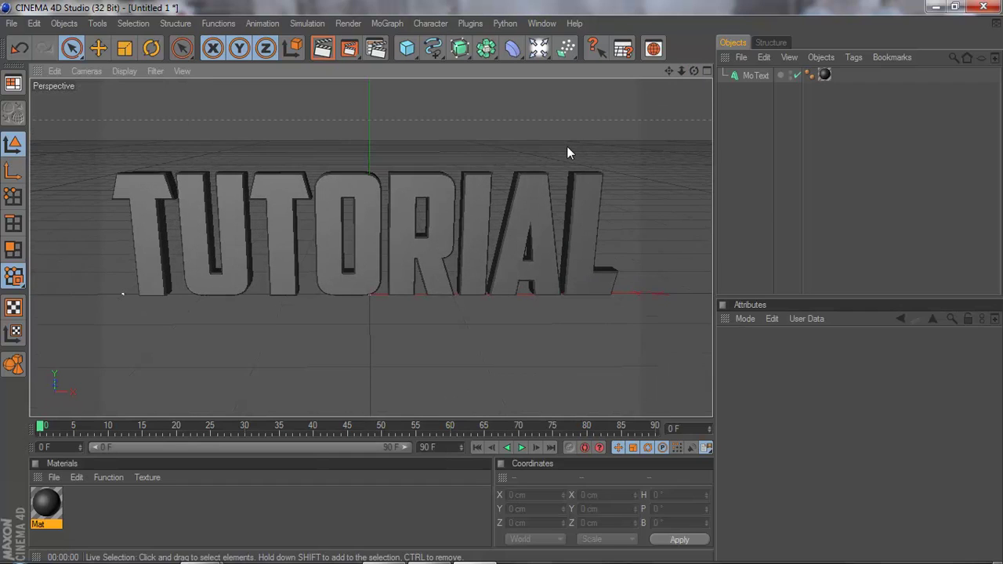
pyautogui.click(375, 50)
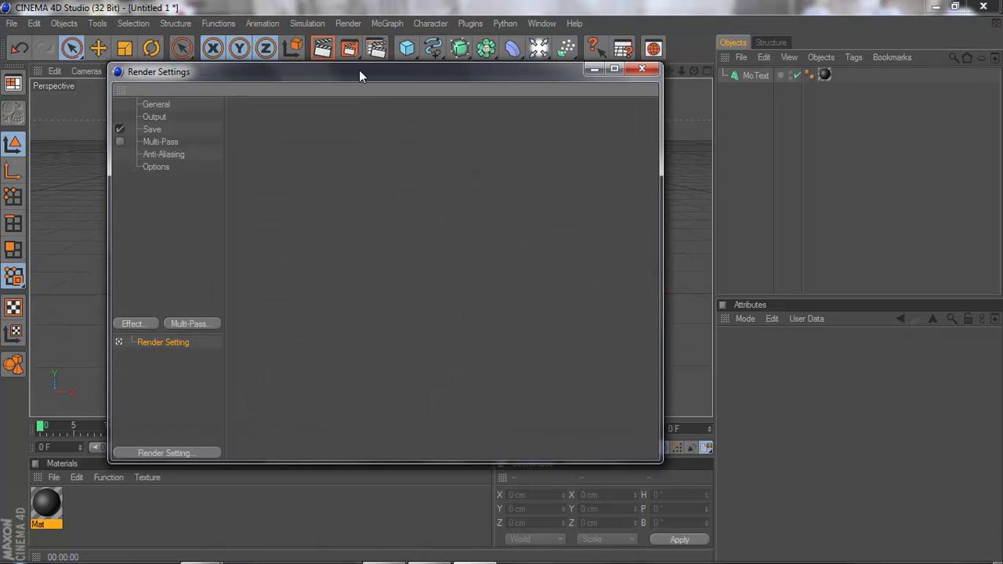
# Step: Choose the Screen 1920 x 1200 preset on the Render Settings Output page
pyautogui.moveTo(359, 71); pyautogui.dragTo(360, 75)
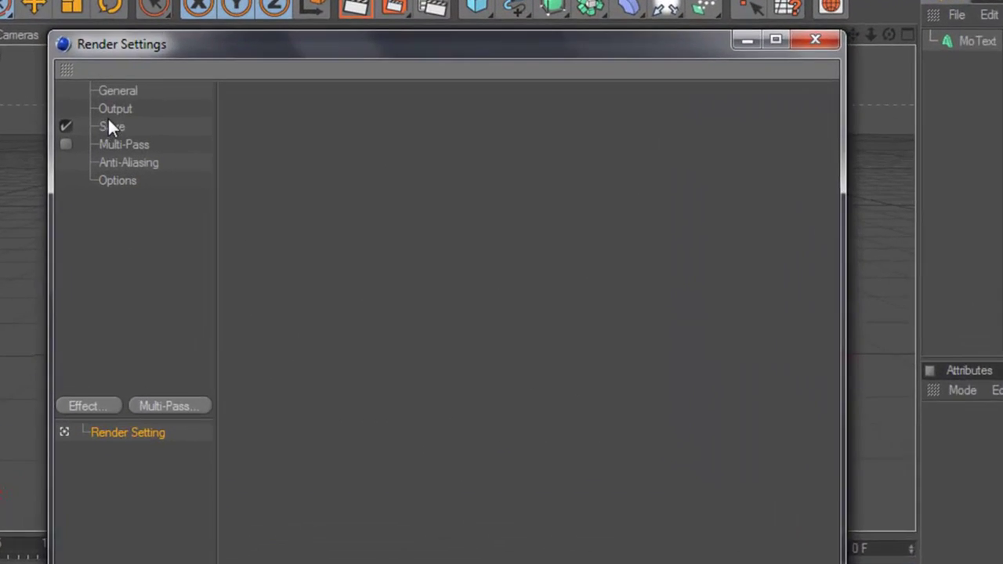
pyautogui.click(106, 108)
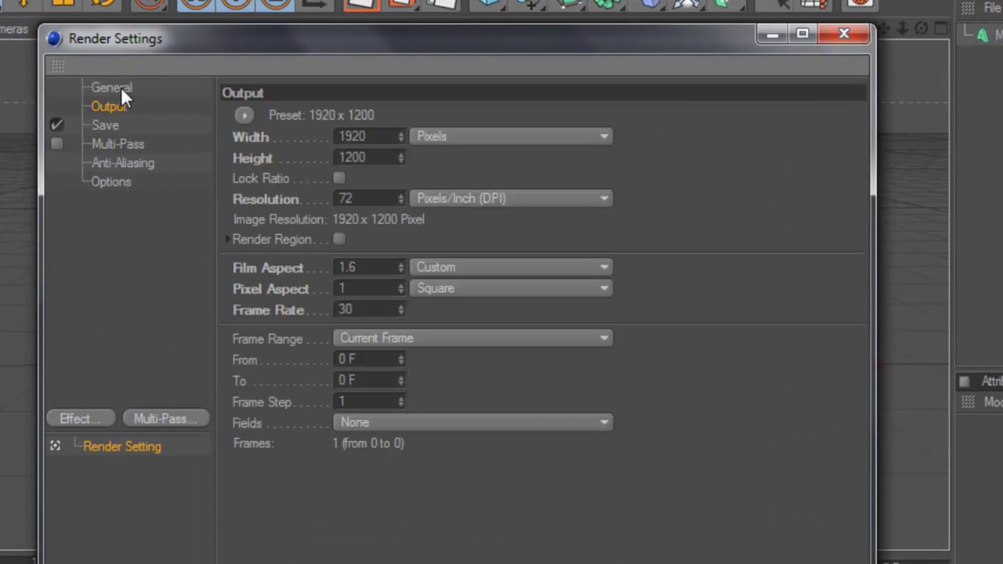
pyautogui.click(246, 115)
pyautogui.moveTo(314, 142)
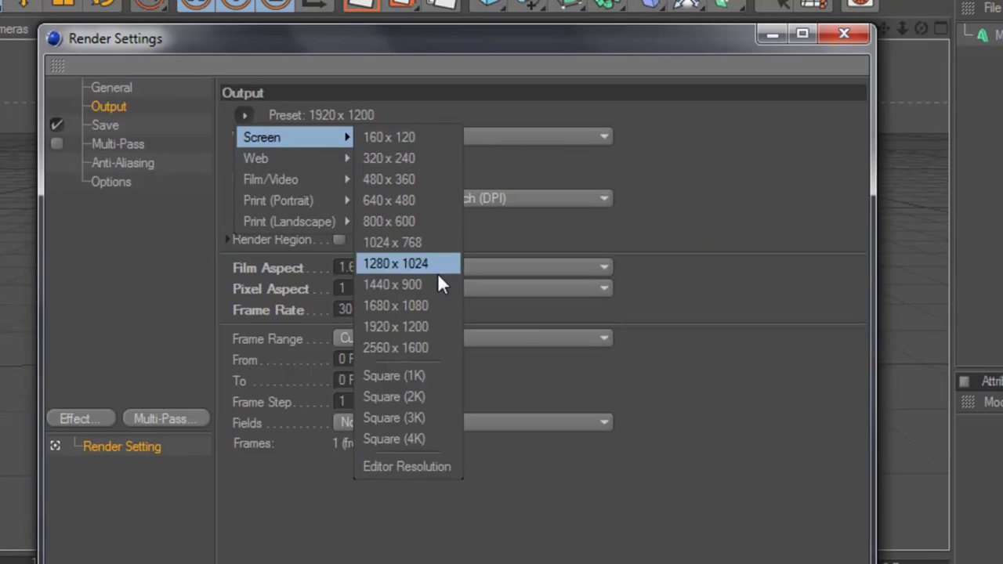
pyautogui.click(440, 329)
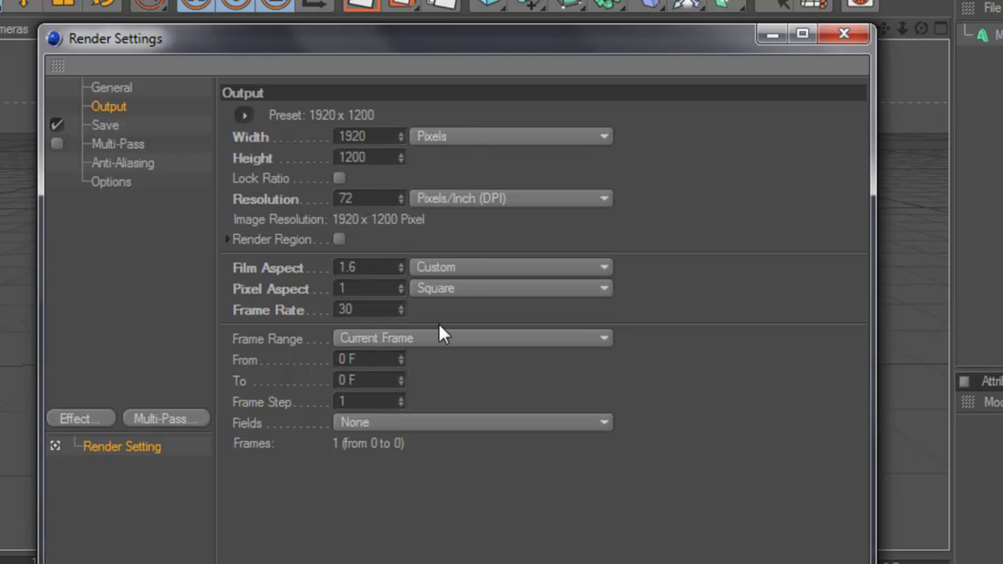
# Step: Save renders as PNG file 'tutorial' on the desktop, then render to the Picture Viewer
pyautogui.click(106, 126)
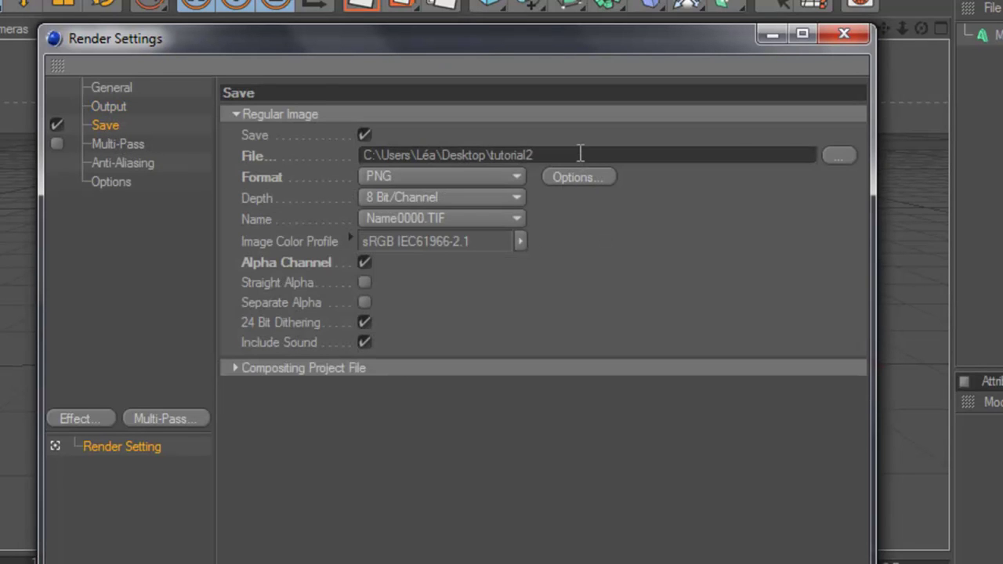
pyautogui.click(839, 156)
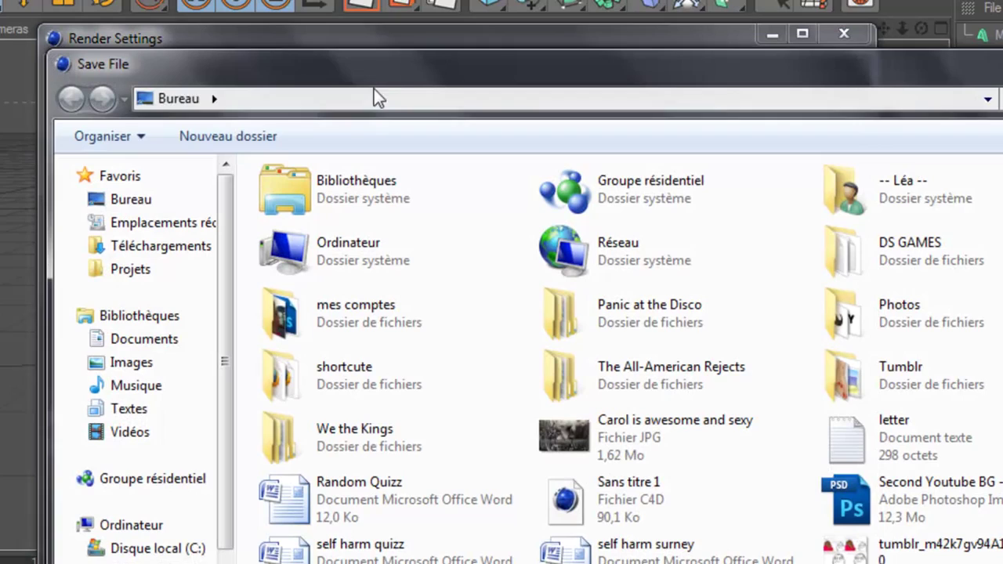
pyautogui.moveTo(169, 66); pyautogui.dragTo(149, 38)
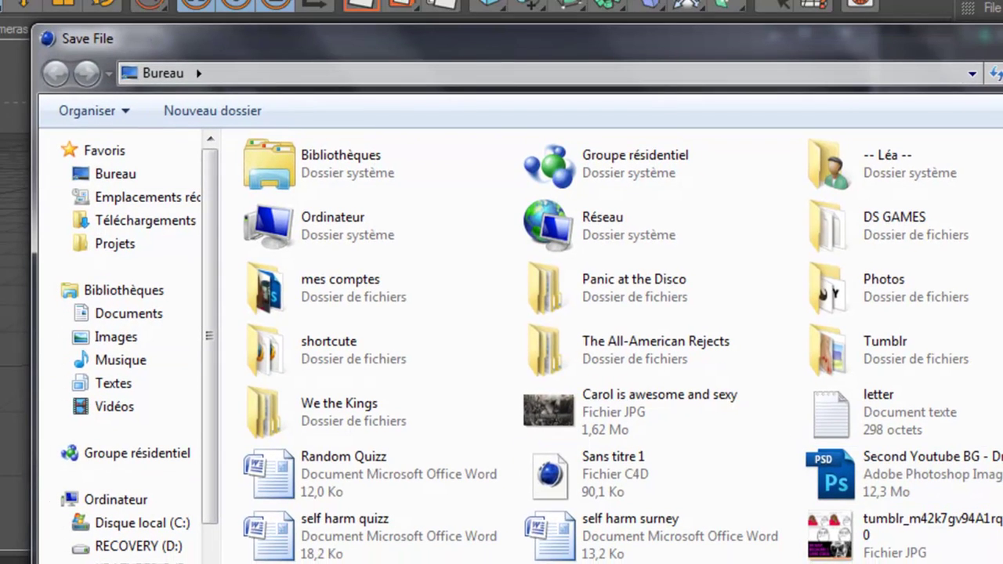
pyautogui.scroll(-1, 623, 346)
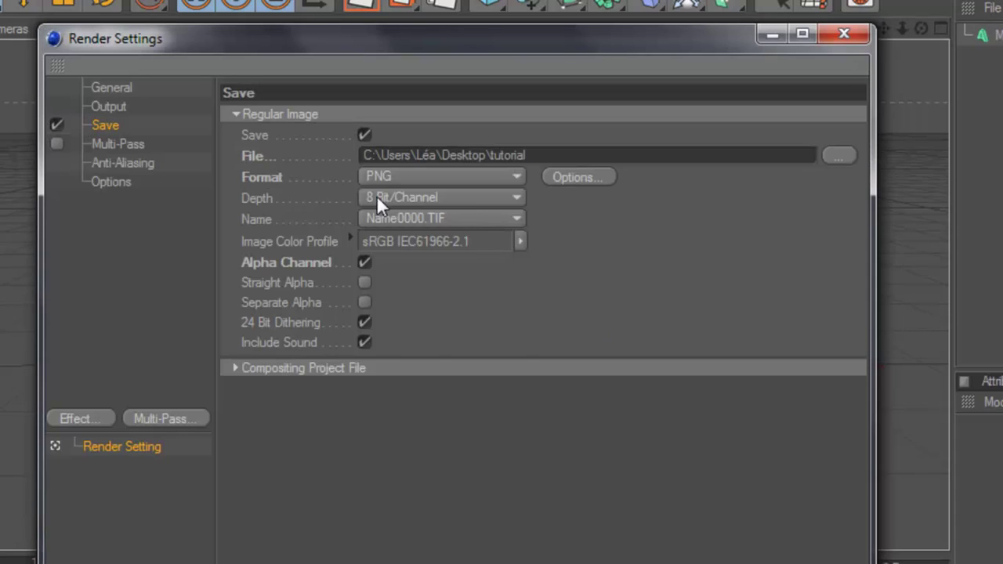
pyautogui.click(387, 179)
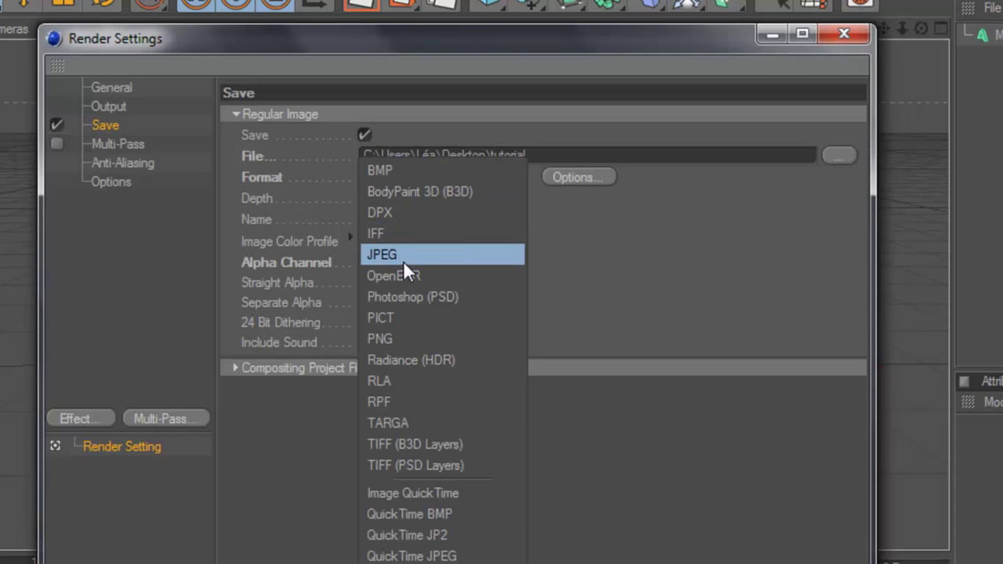
pyautogui.click(399, 343)
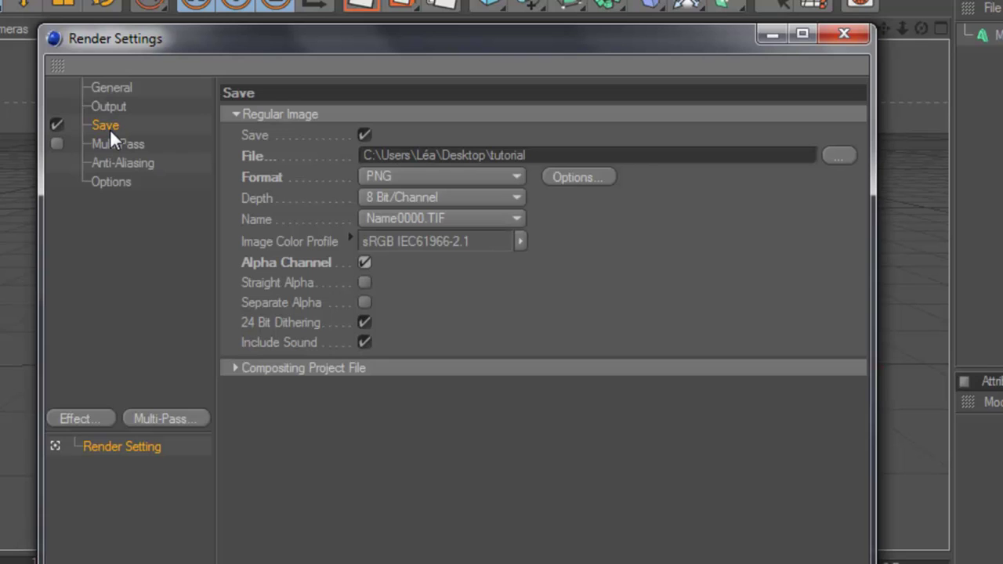
pyautogui.click(844, 34)
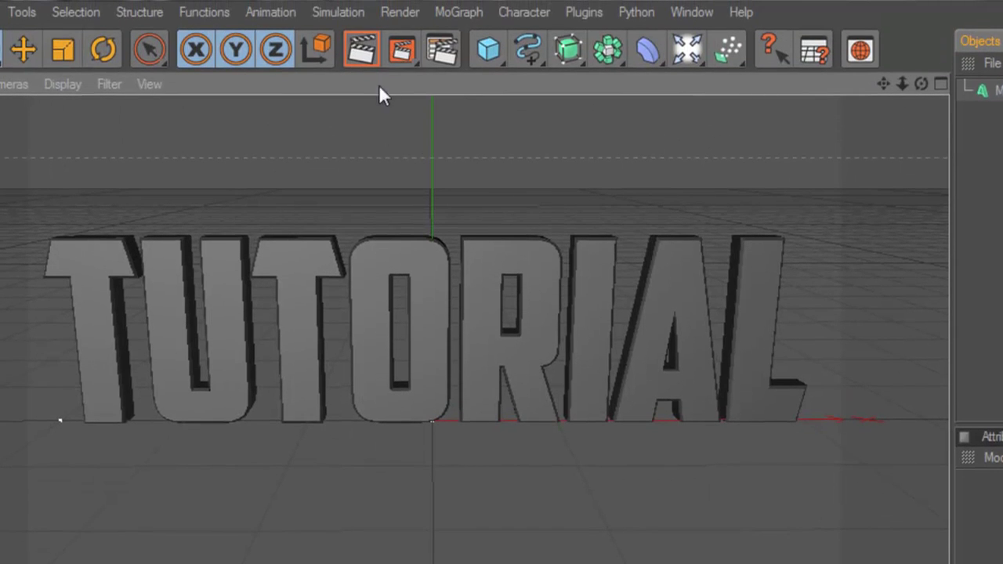
pyautogui.click(399, 50)
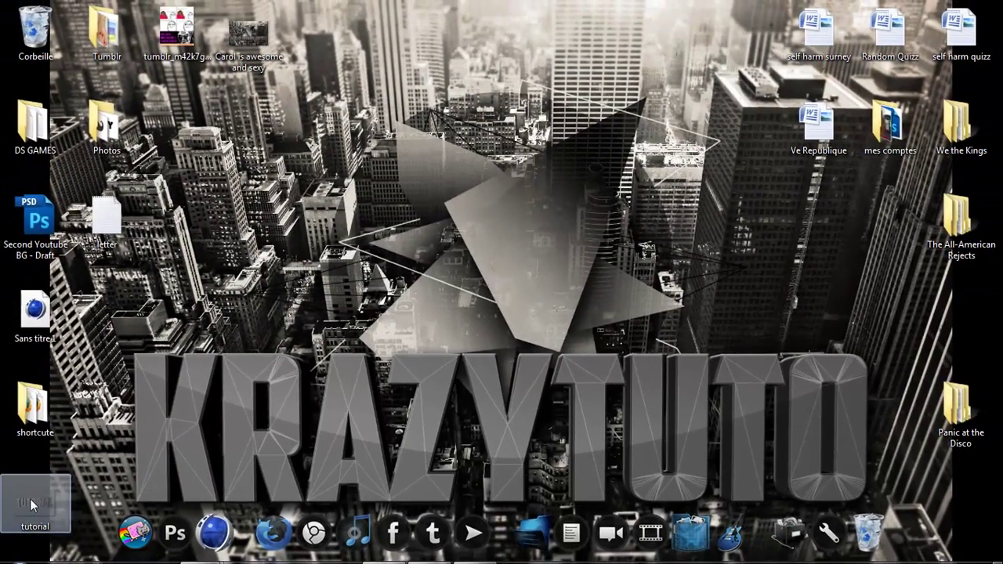
# Step: View tutorial.png from the desktop in Photo Viewer, close it, and return to Cinema 4D
pyautogui.doubleClick(20, 521)
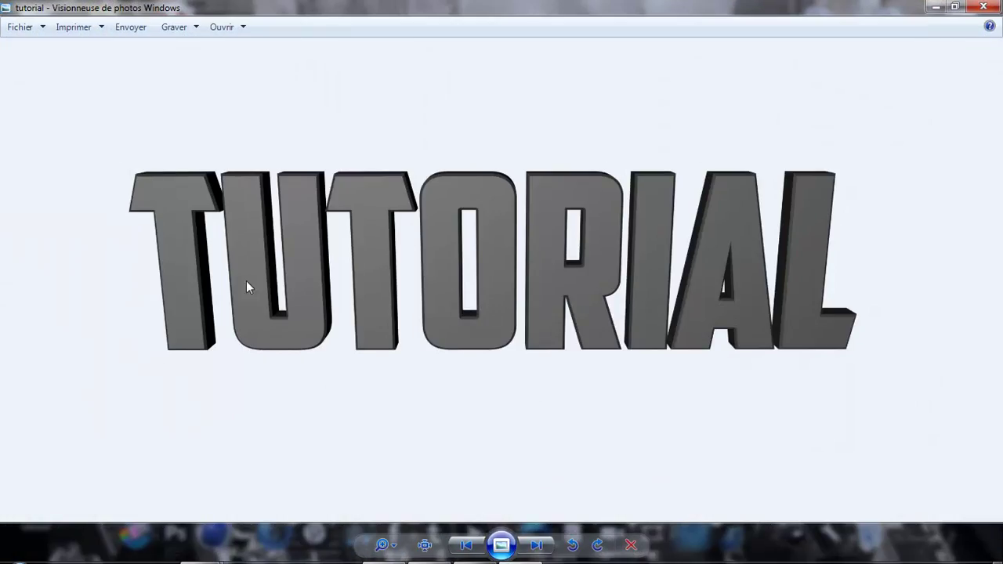
pyautogui.click(983, 7)
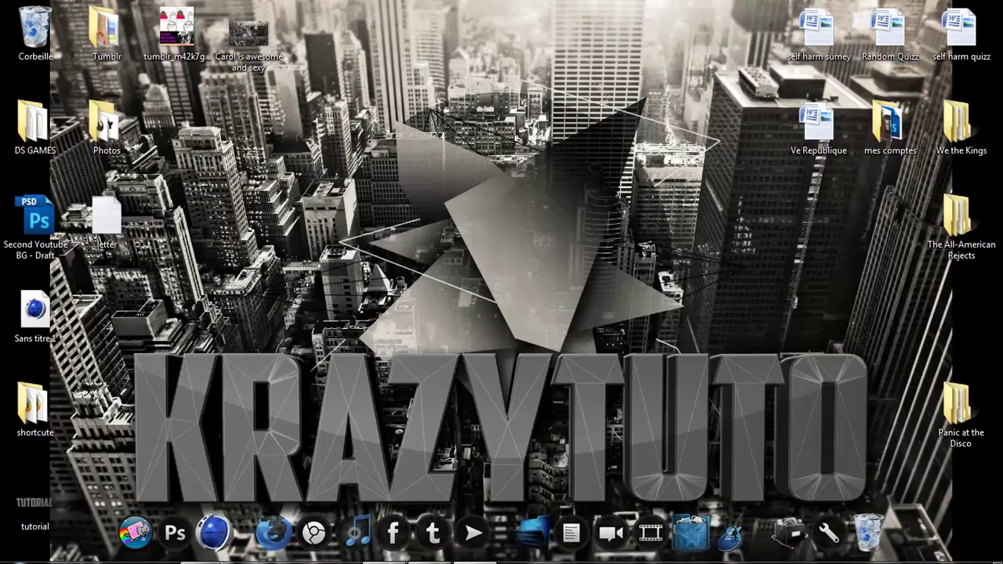
pyautogui.click(473, 548)
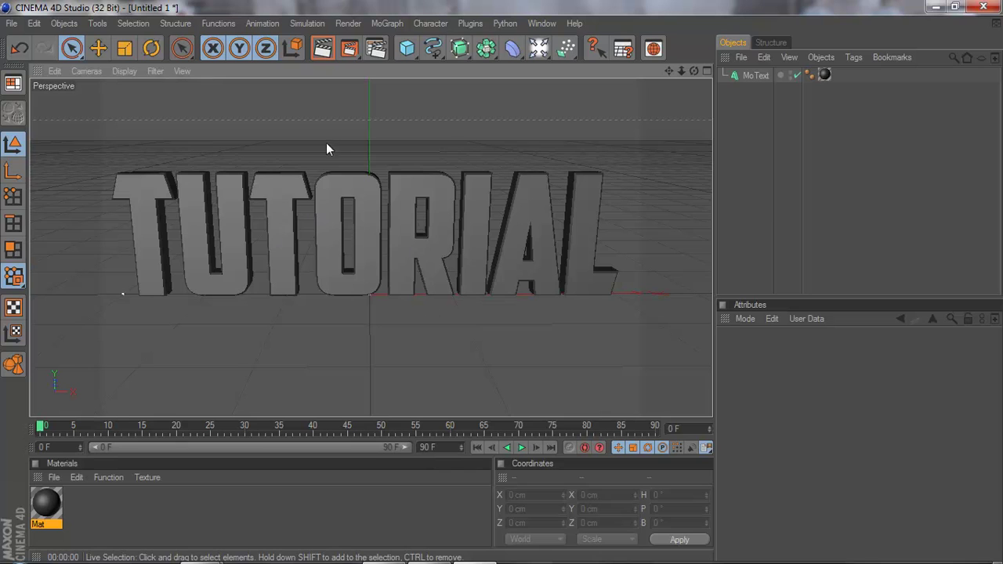
# Step: In Render Settings, rename the saved render file to tutorial2 on the desktop
pyautogui.click(377, 48)
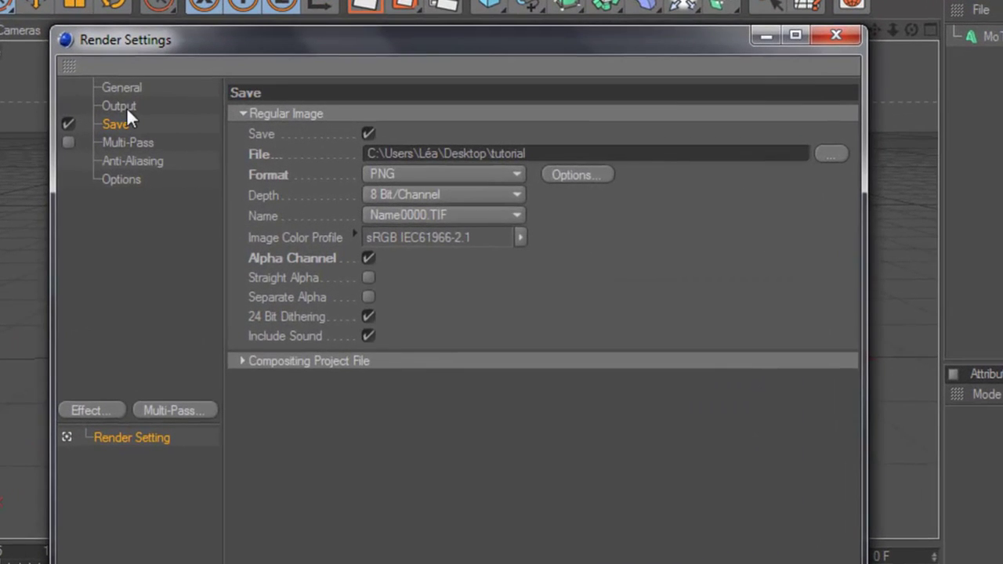
pyautogui.click(148, 119)
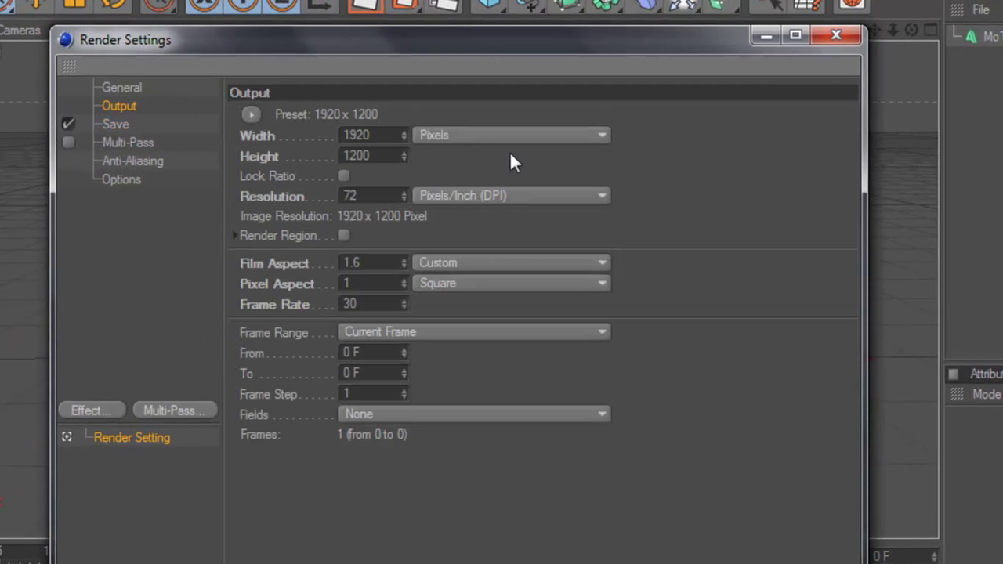
pyautogui.click(117, 126)
pyautogui.click(830, 155)
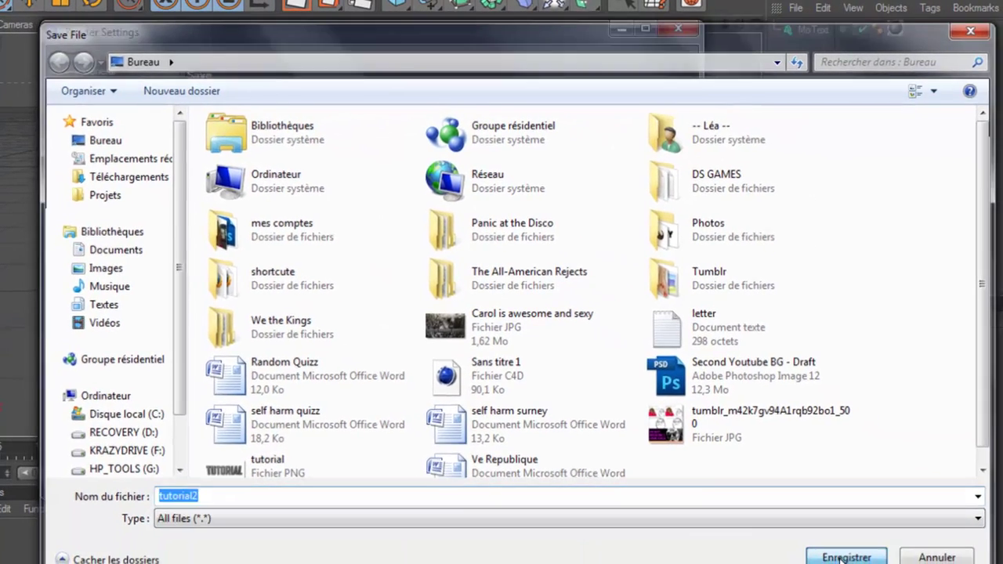
pyautogui.click(840, 558)
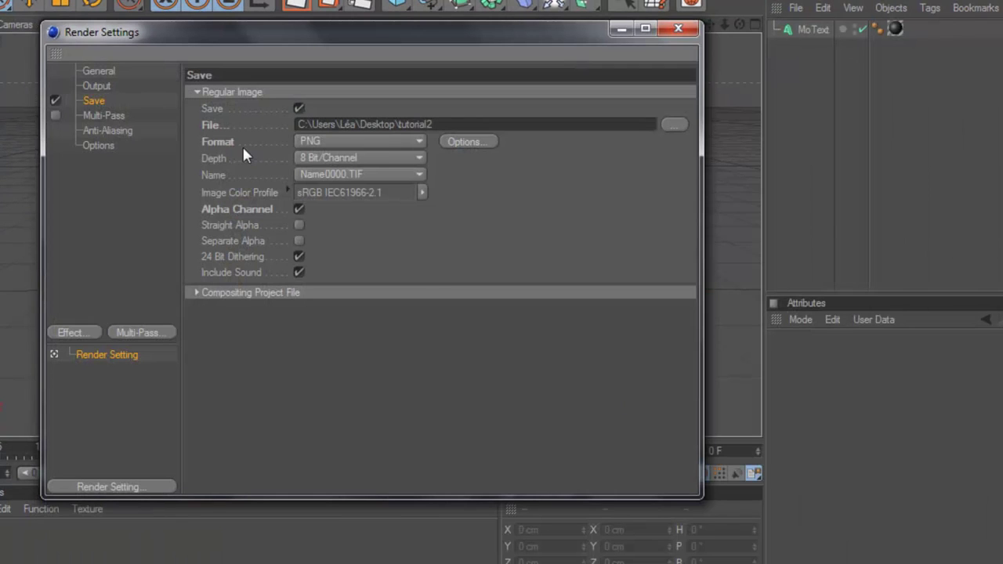
# Step: Add the Cel Renderer post effect and enable it
pyautogui.click(71, 333)
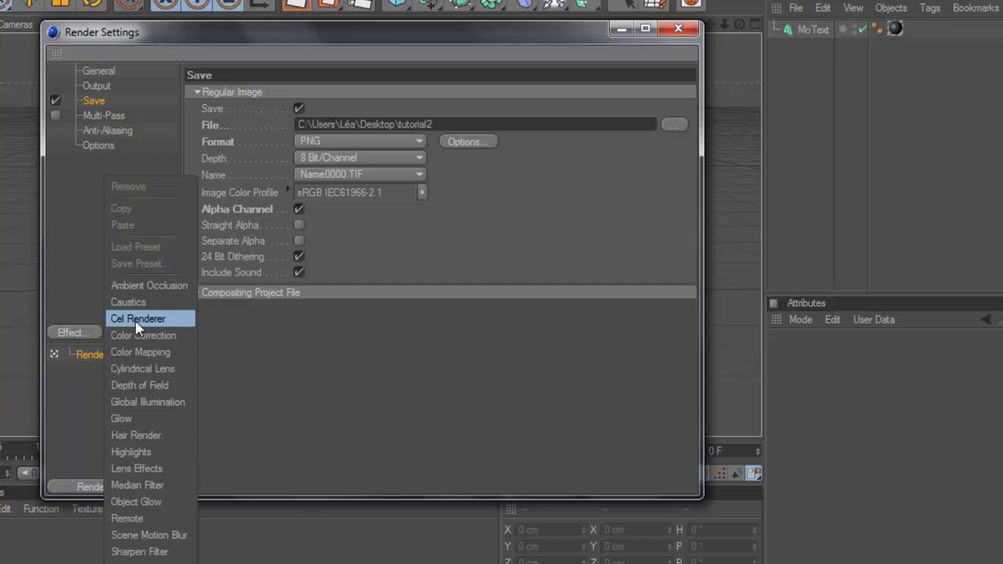
pyautogui.click(167, 322)
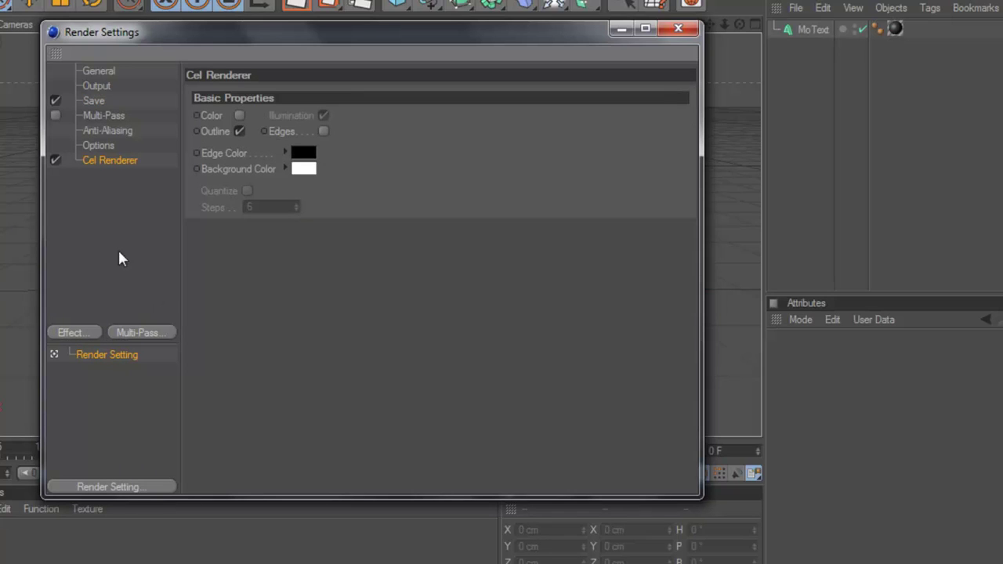
pyautogui.click(56, 160)
# Step: Set Cel Renderer edge colour to white and background to black, then close Render Settings
pyautogui.click(310, 157)
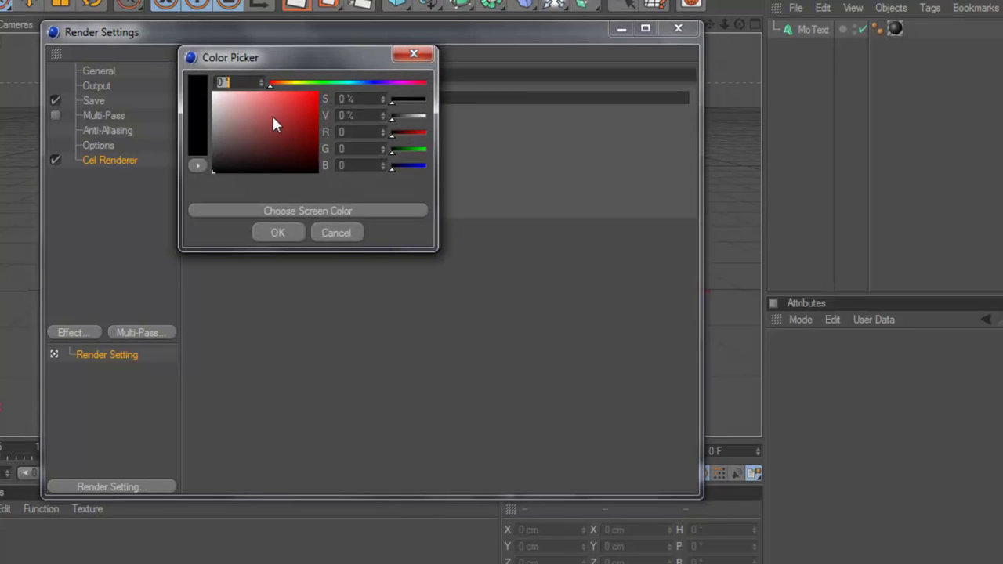
pyautogui.moveTo(273, 123); pyautogui.dragTo(132, 54)
pyautogui.click(275, 233)
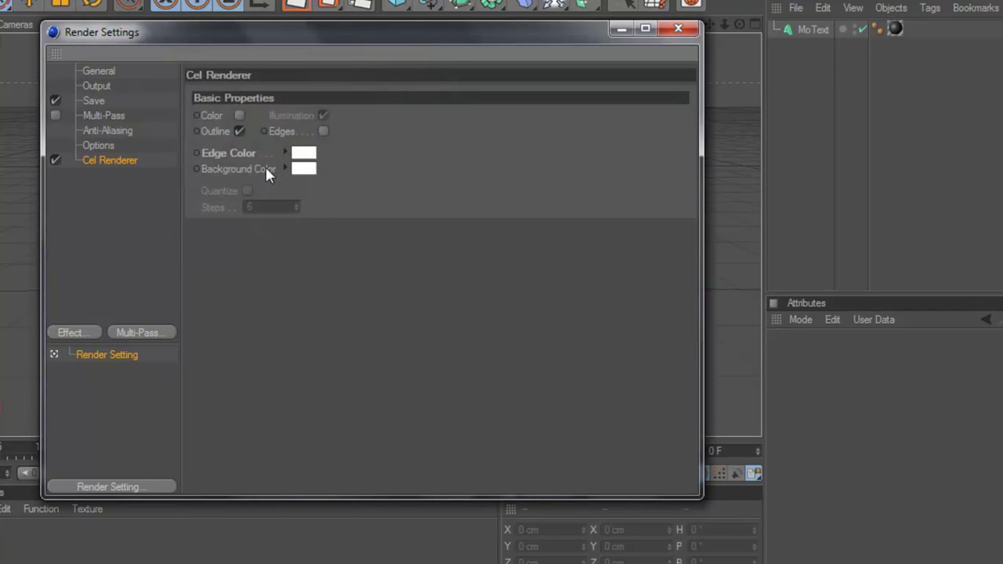
pyautogui.click(307, 167)
pyautogui.moveTo(209, 176); pyautogui.dragTo(154, 186)
pyautogui.click(278, 251)
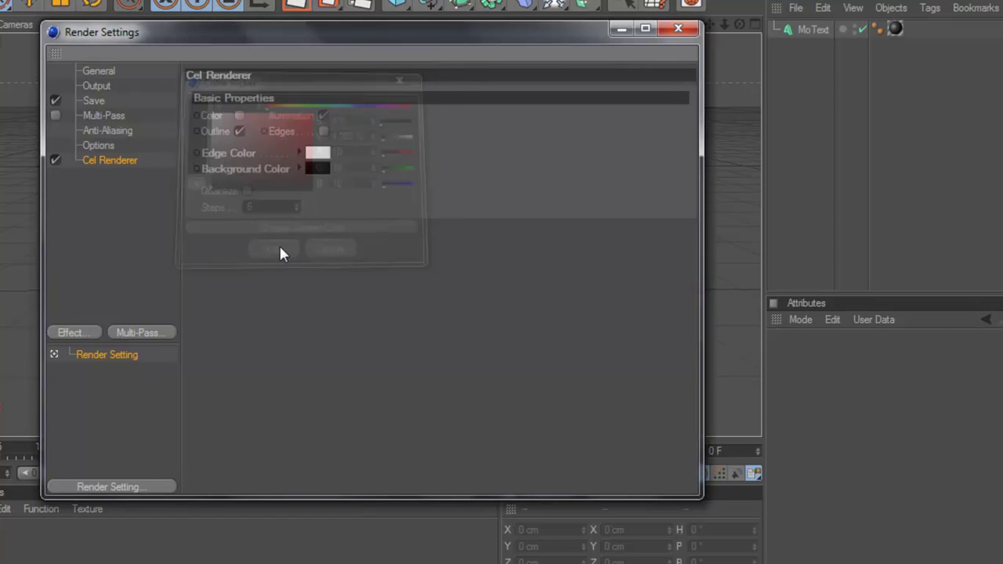
pyautogui.click(678, 29)
# Step: Render the outlined TUTORIAL over tutorial2.png, delete the duplicate history entry, and compare both renders
pyautogui.click(337, 11)
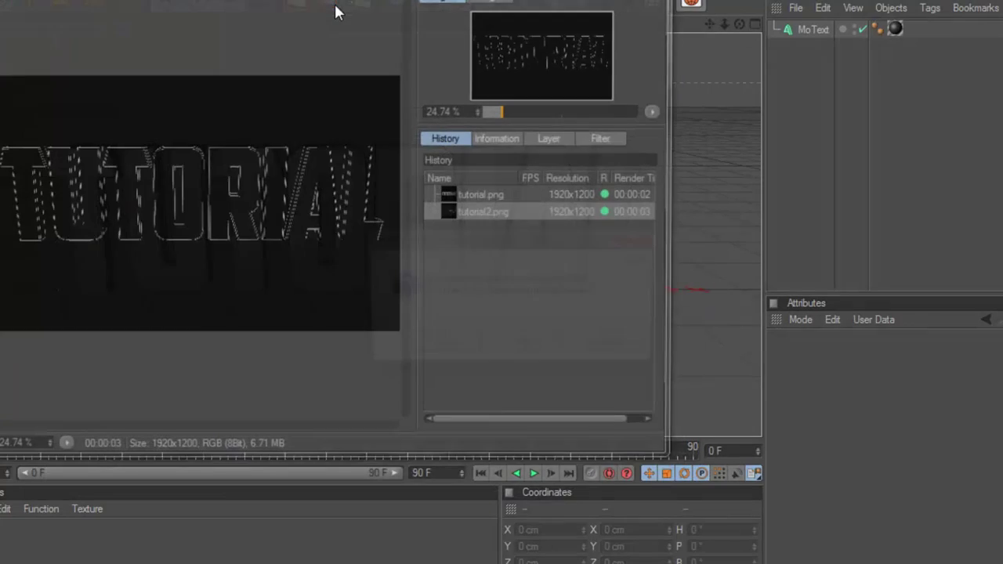
pyautogui.click(461, 355)
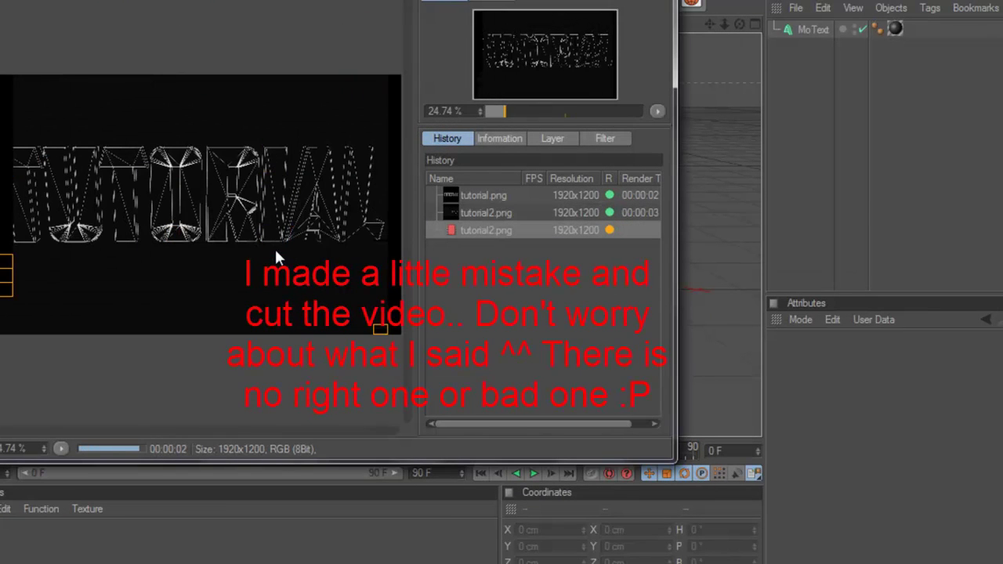
pyautogui.click(497, 217)
pyautogui.press('Delete')
pyautogui.press('Return')
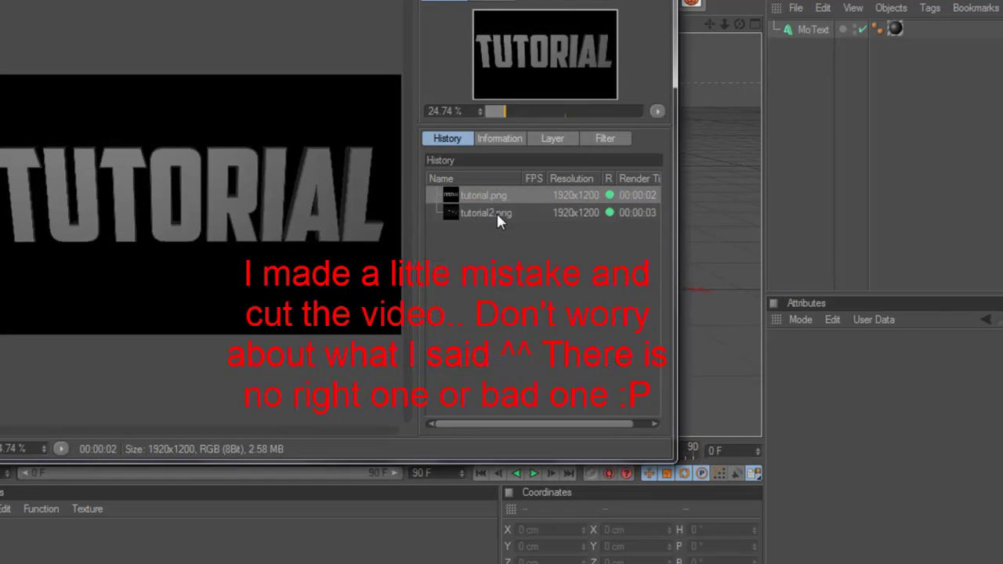
pyautogui.click(497, 214)
pyautogui.click(486, 202)
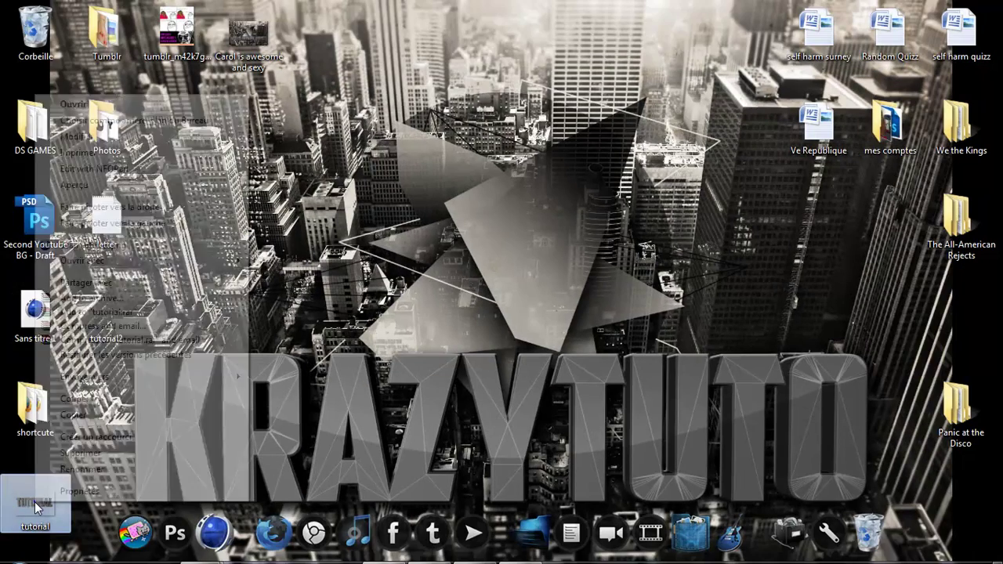
# Step: Open tutorial.png in Photoshop CS5 and drag the tutorial2 wireframe render into it from the desktop
pyautogui.rightClick(35, 502)
pyautogui.moveTo(213, 267)
pyautogui.click(270, 264)
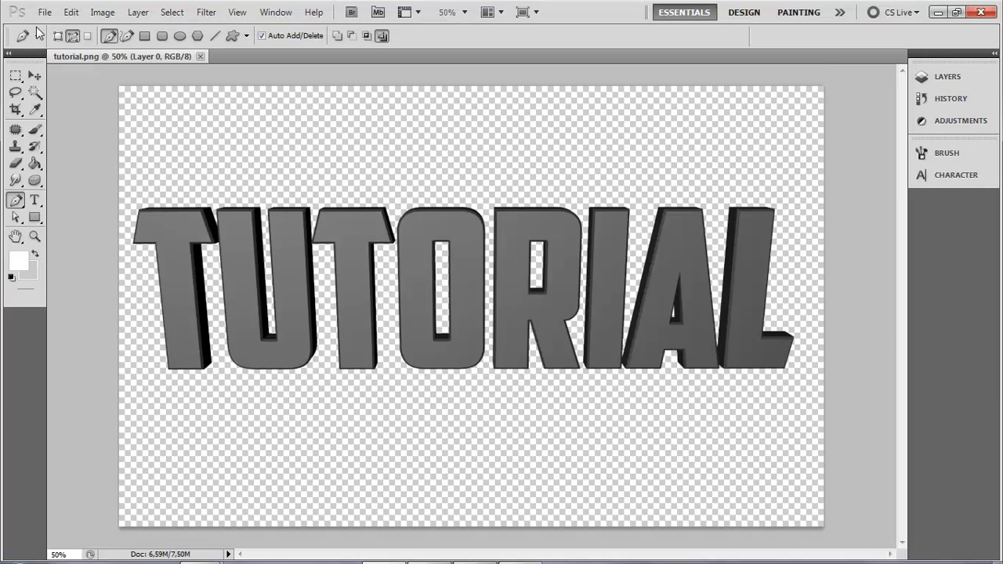
pyautogui.click(938, 12)
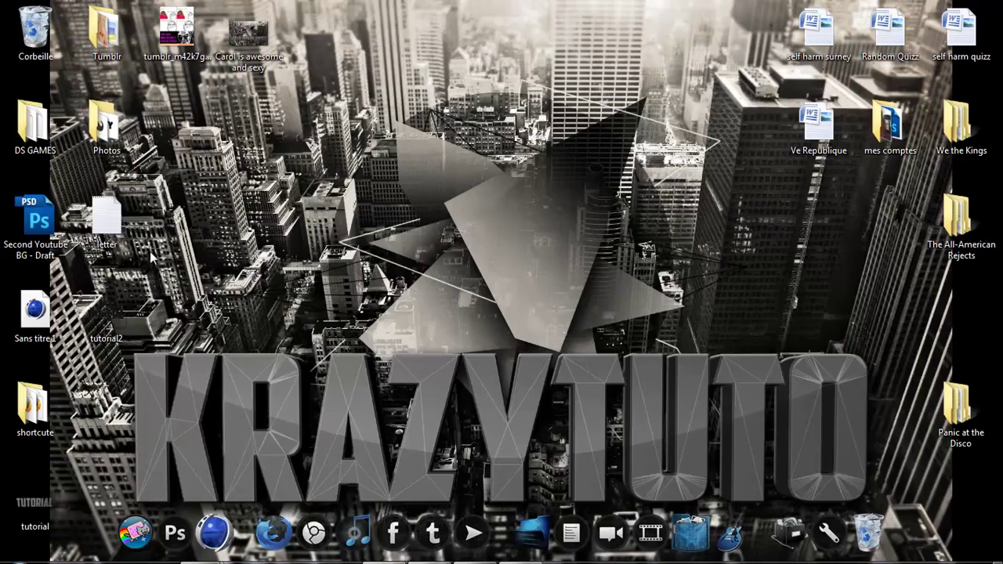
pyautogui.moveTo(106, 309); pyautogui.dragTo(410, 340)
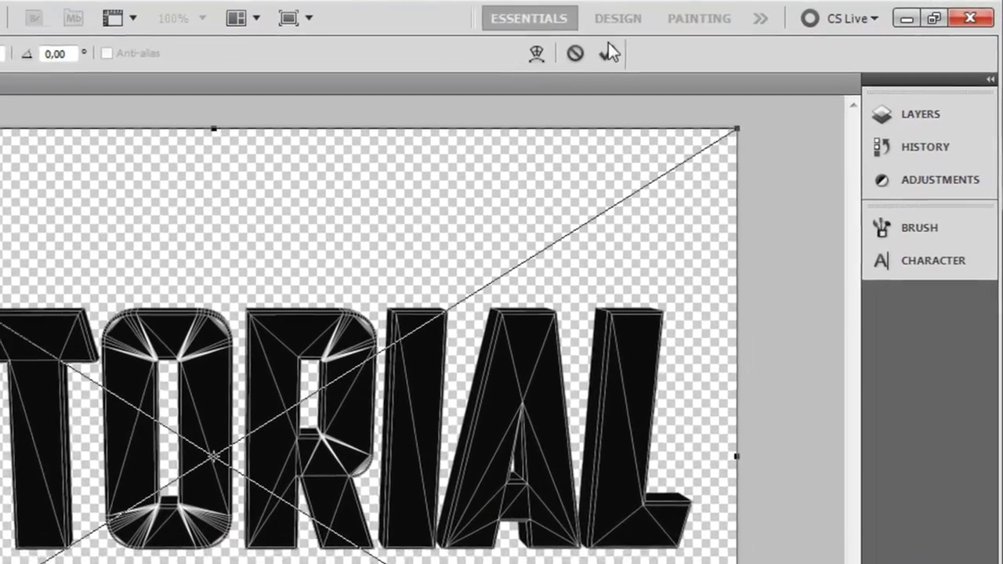
# Step: Commit the placed tutorial2 render and blend its layer in Overlay at 34% opacity
pyautogui.click(737, 36)
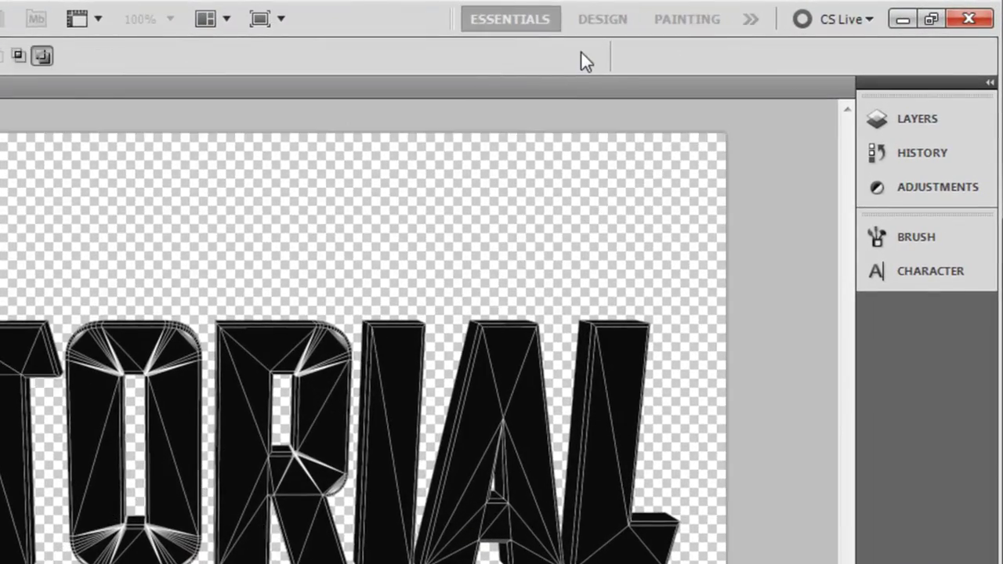
pyautogui.click(919, 118)
pyautogui.click(689, 137)
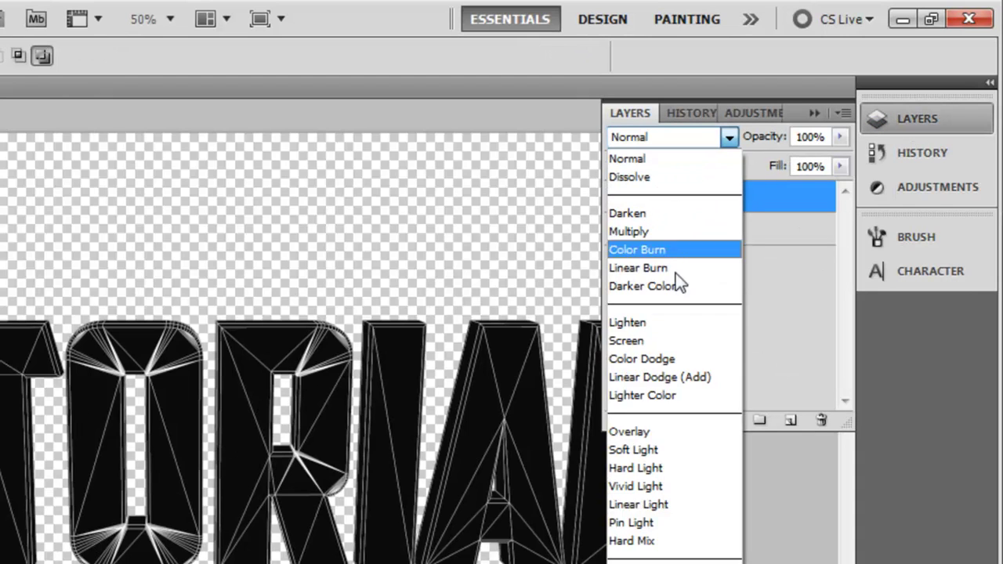
pyautogui.click(647, 433)
pyautogui.click(839, 138)
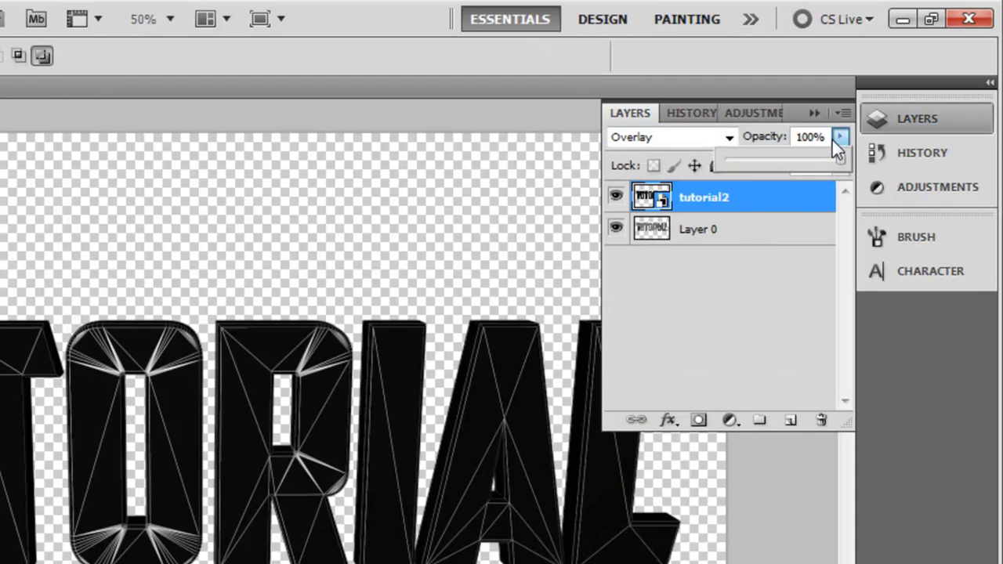
pyautogui.moveTo(842, 158); pyautogui.dragTo(765, 163)
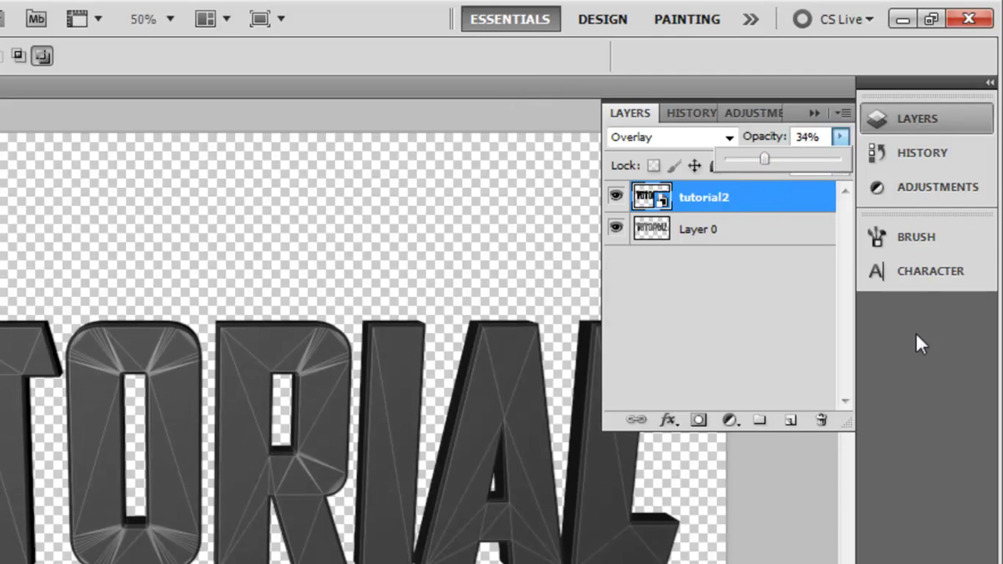
pyautogui.click(893, 119)
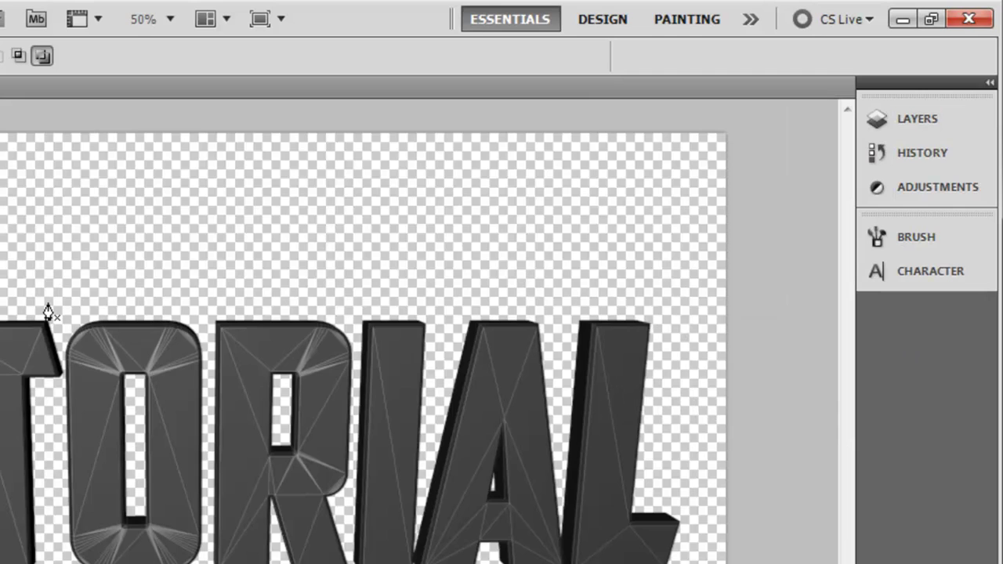
# Step: Scale tutorial2 and Layer 0 together to 94.2% and shift the text slightly left and down
pyautogui.click(918, 127)
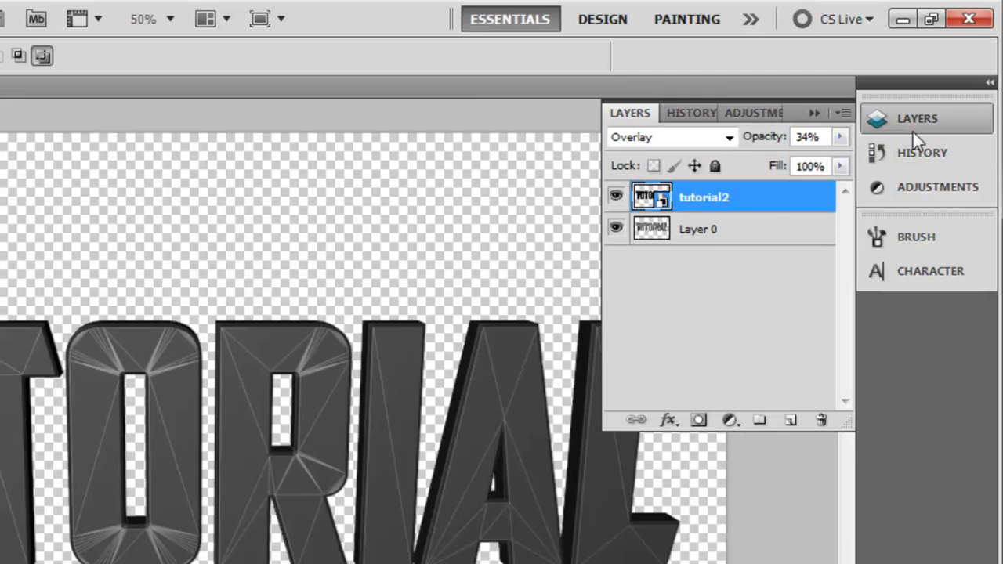
pyautogui.keyDown('shift'); pyautogui.click(715, 230); pyautogui.keyUp('shift')
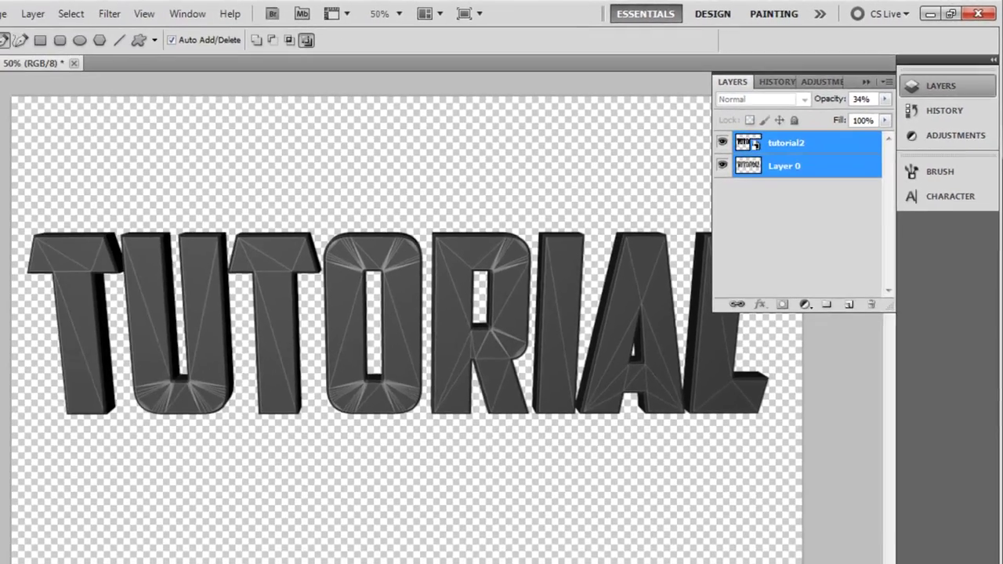
pyautogui.hotkey('ctrl', 't')
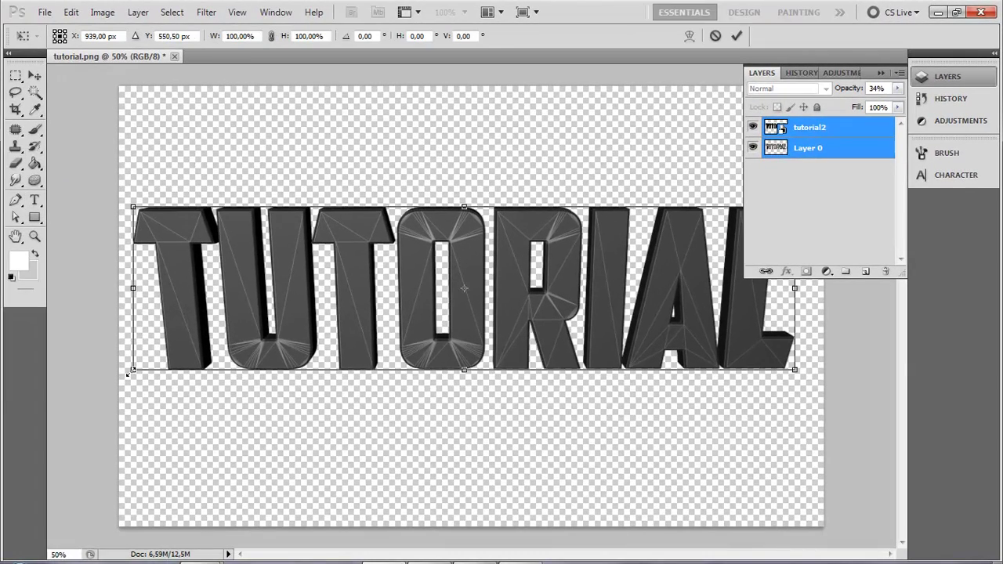
pyautogui.moveTo(129, 373); pyautogui.dragTo(172, 370)
pyautogui.moveTo(305, 324); pyautogui.dragTo(290, 335)
pyautogui.click(736, 35)
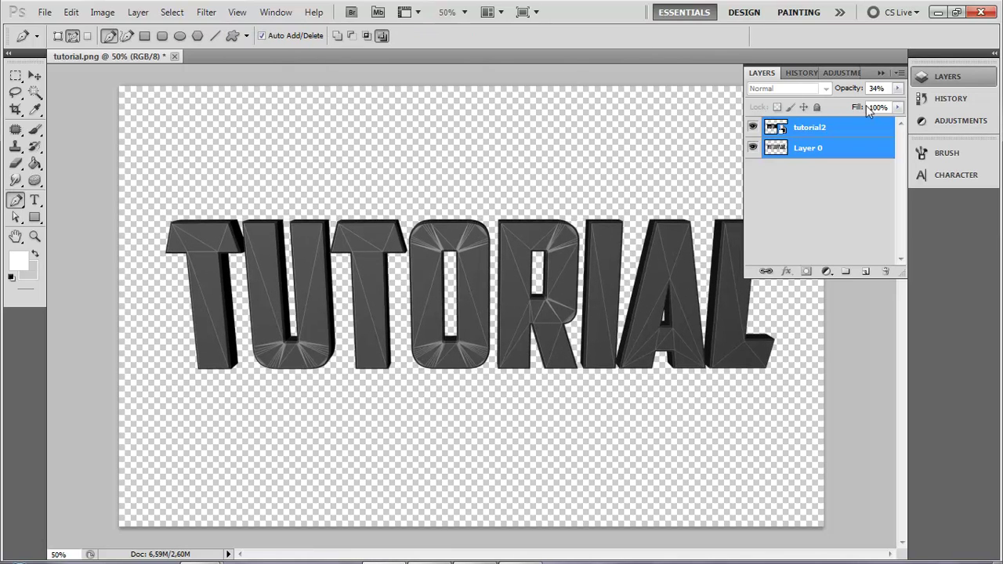
pyautogui.click(866, 251)
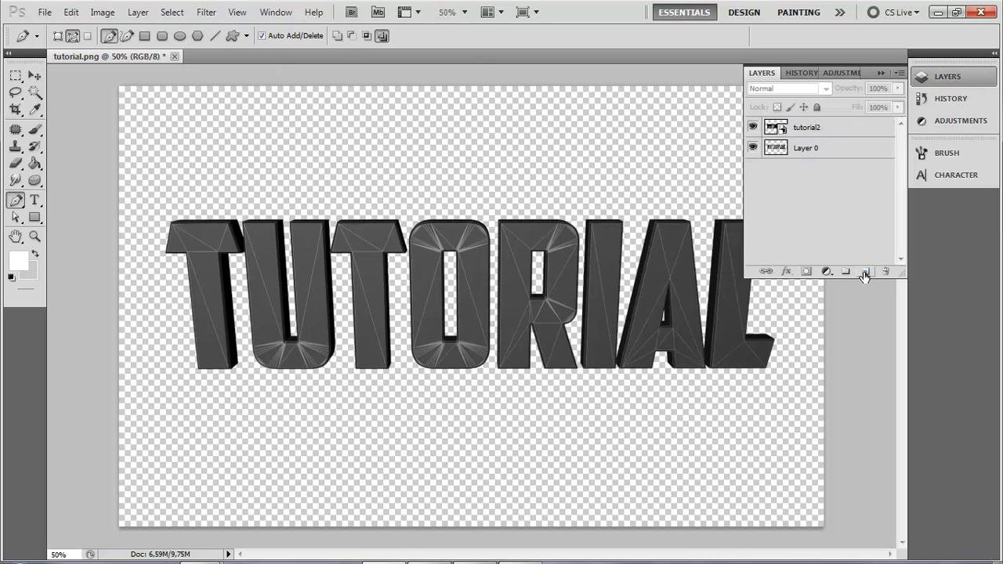
# Step: Add a new layer and draw a closed curved Pen path across the top of the letters
pyautogui.click(865, 273)
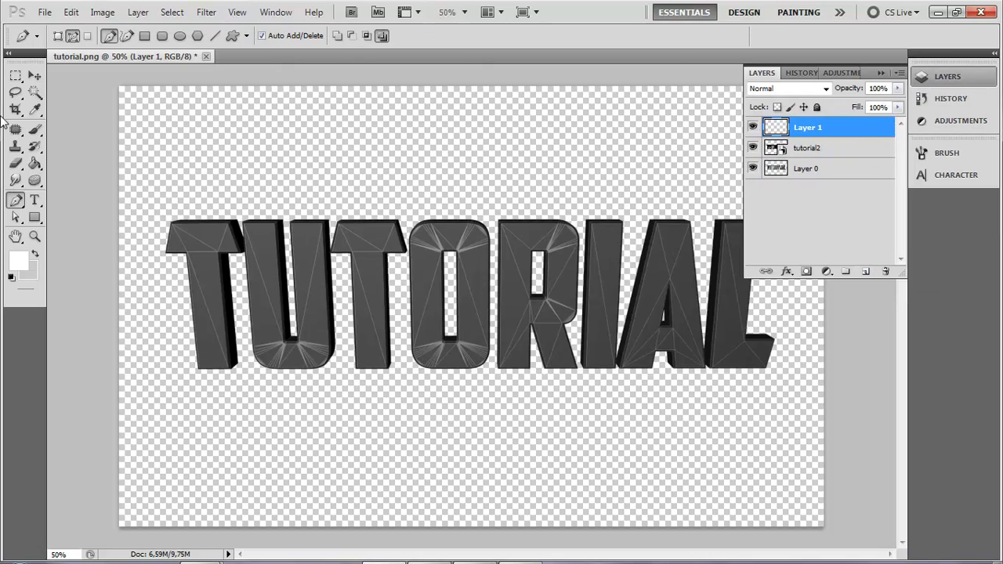
pyautogui.press('F7')
pyautogui.rightClick(22, 207)
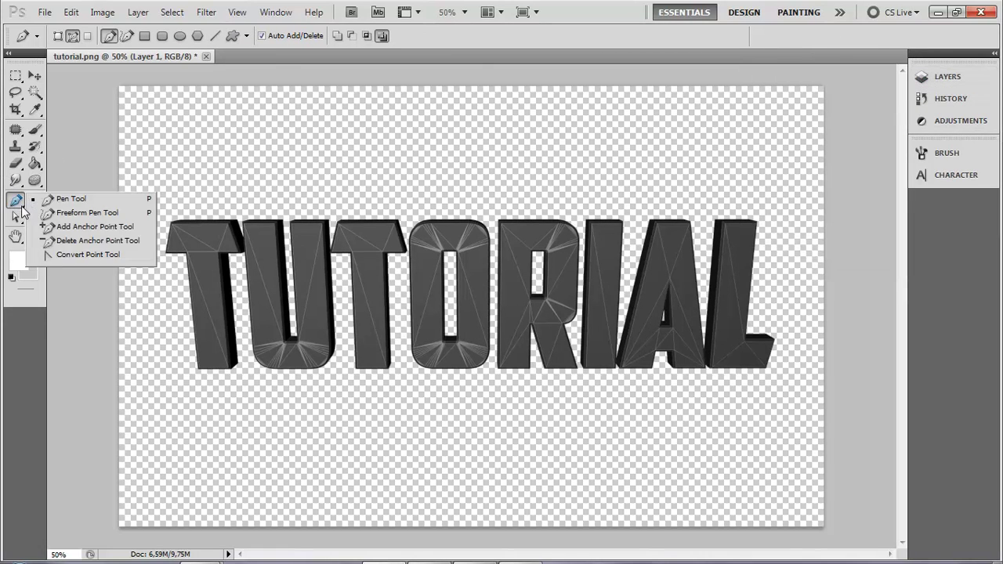
pyautogui.click(70, 200)
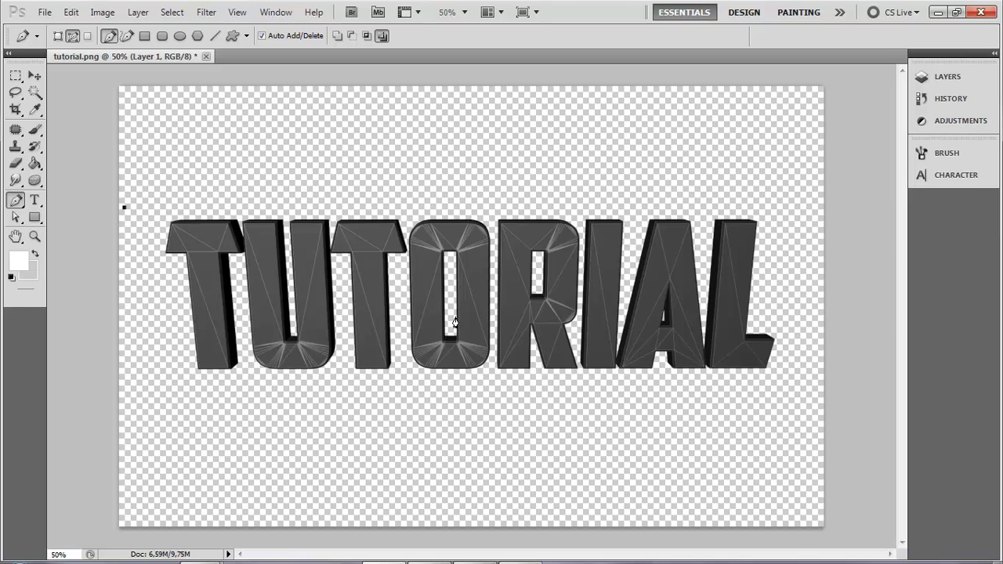
pyautogui.moveTo(456, 317); pyautogui.dragTo(669, 321)
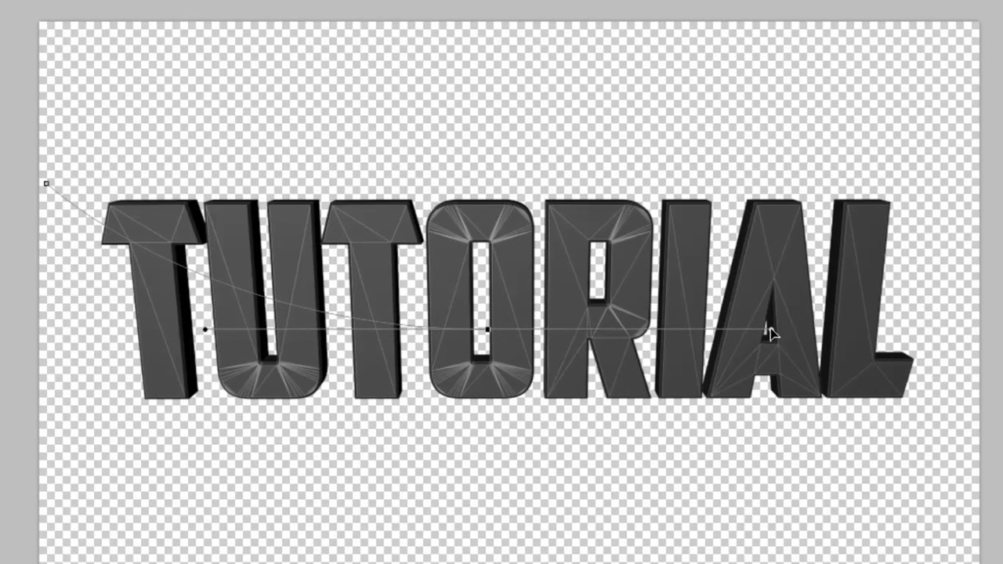
pyautogui.moveTo(772, 334); pyautogui.dragTo(776, 335)
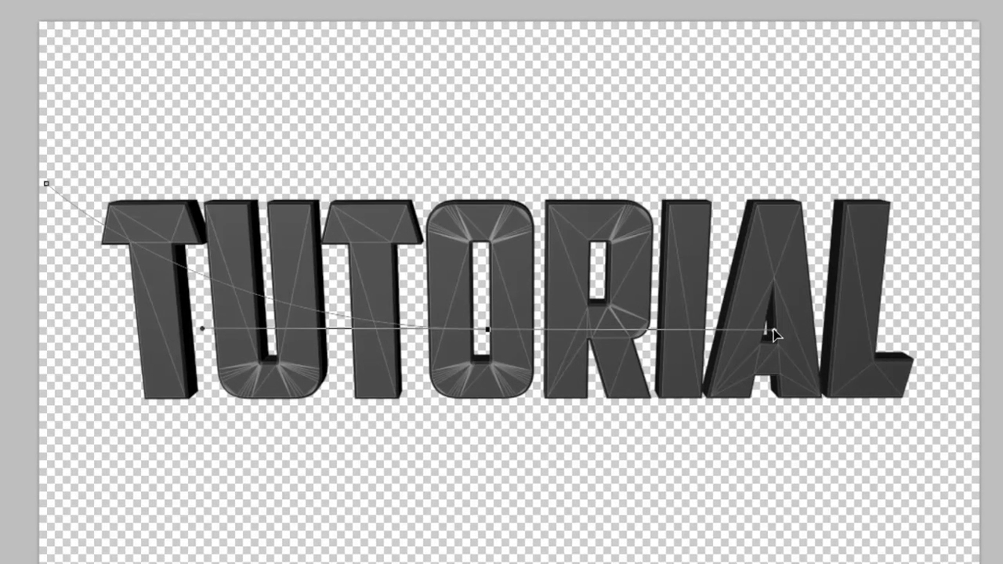
pyautogui.click(958, 184)
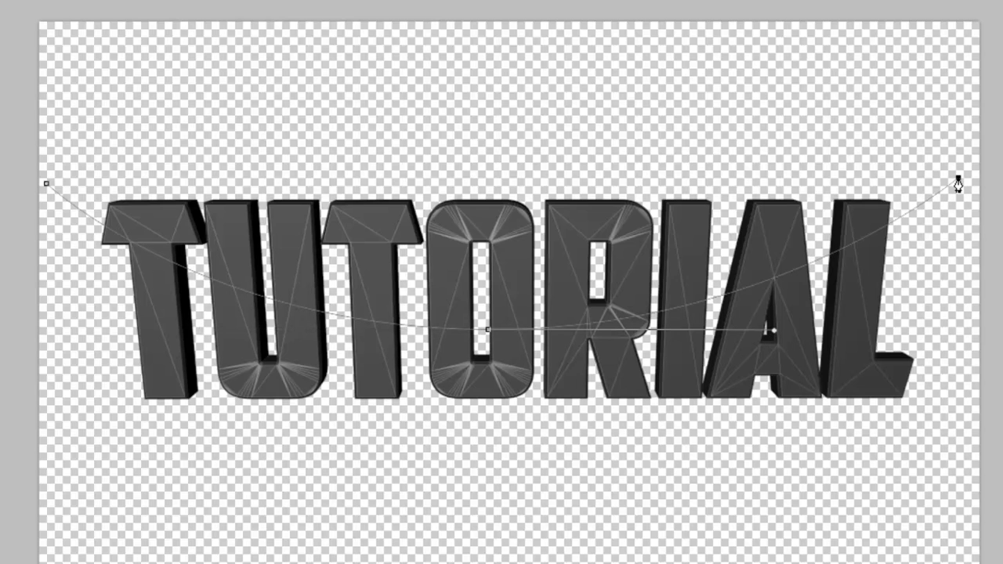
pyautogui.click(46, 187)
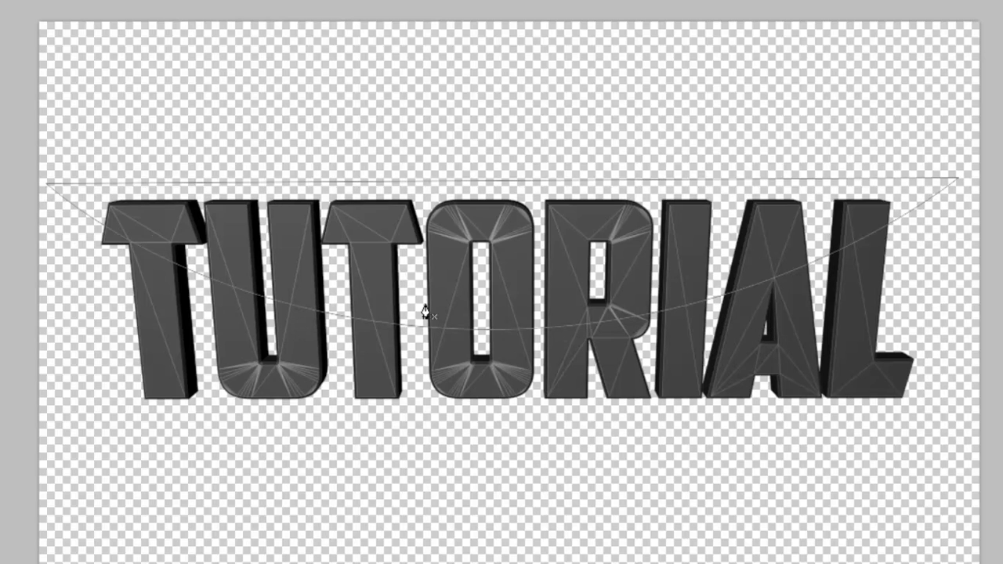
# Step: Convert the curved path into a selection
pyautogui.rightClick(406, 249)
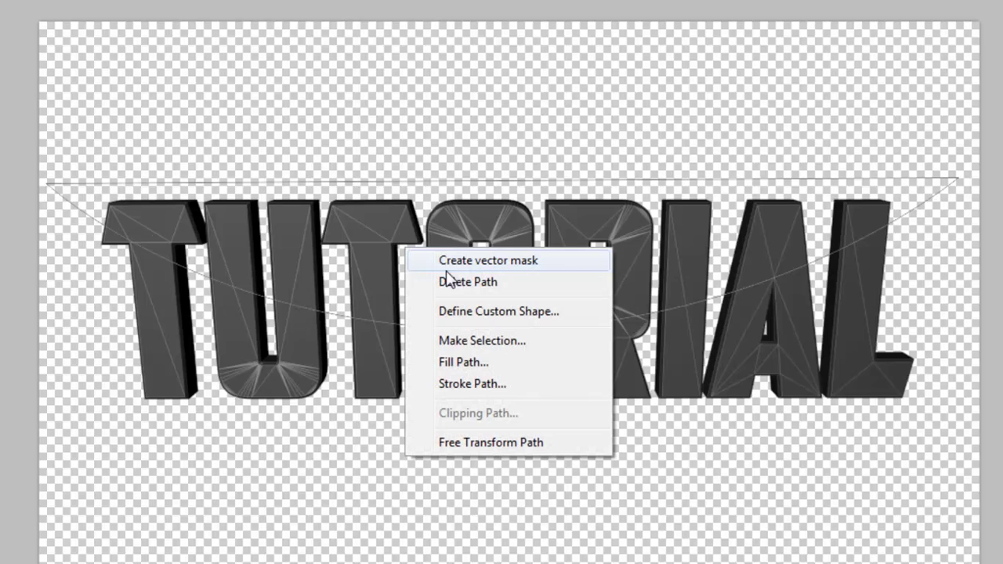
pyautogui.click(486, 342)
pyautogui.click(647, 116)
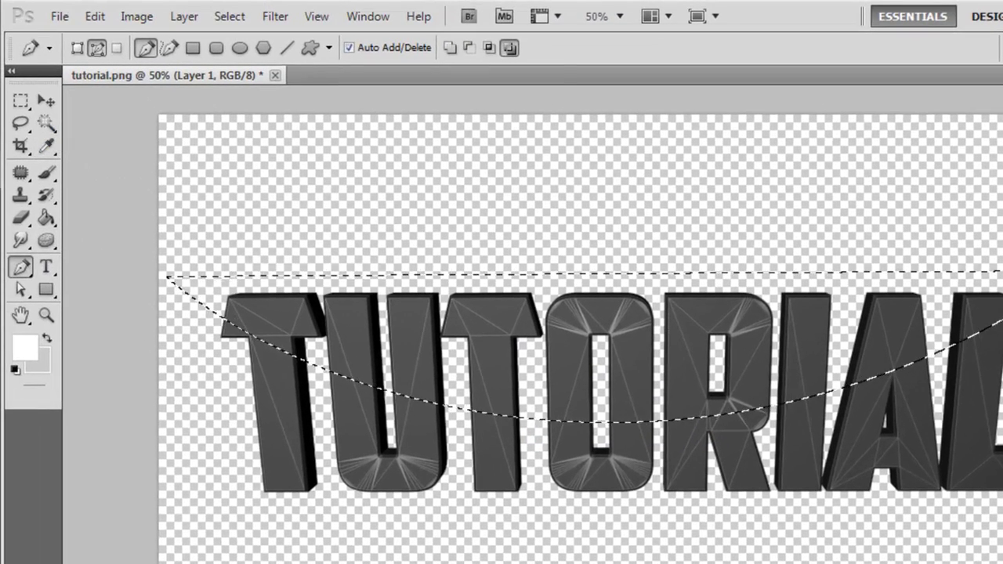
# Step: Set up the regular Brush tool at 500 px size and 51% opacity
pyautogui.click(45, 174)
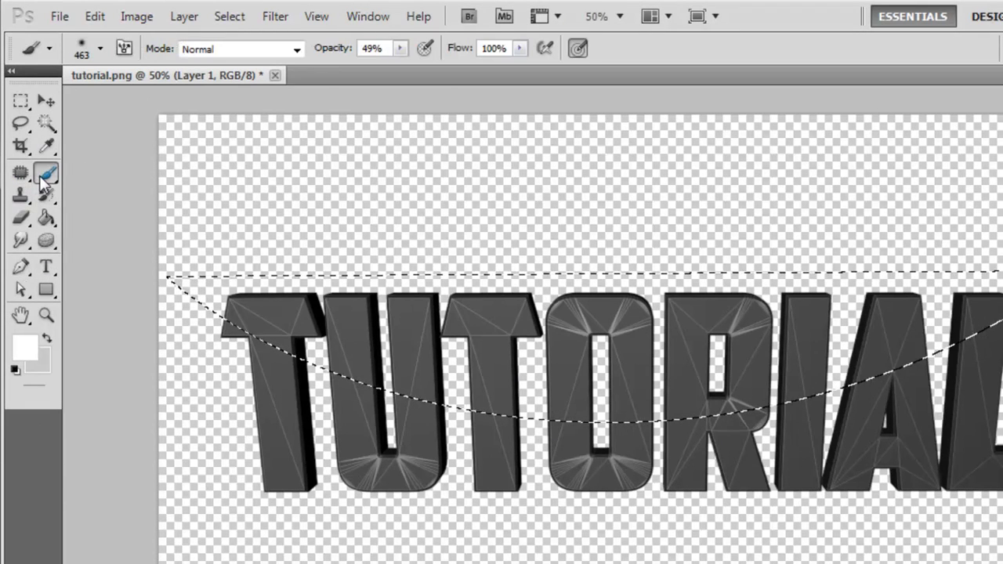
pyautogui.rightClick(44, 176)
pyautogui.click(105, 169)
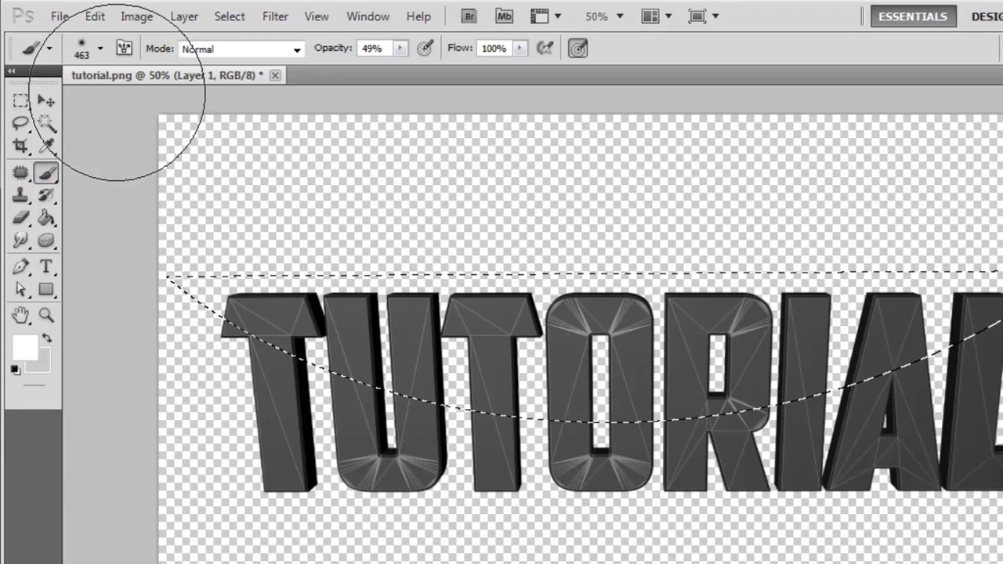
pyautogui.click(101, 49)
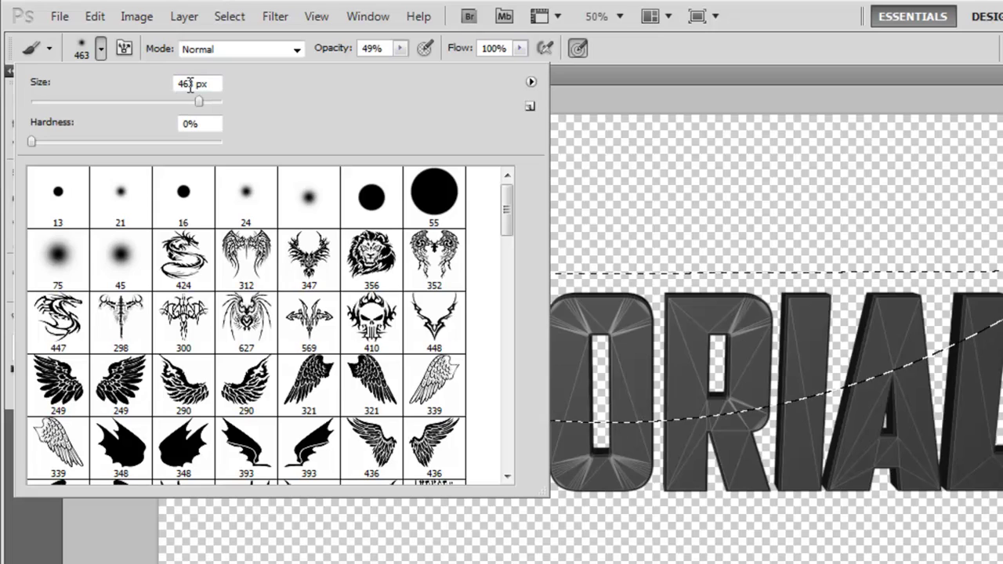
pyautogui.moveTo(186, 85); pyautogui.dragTo(250, 85)
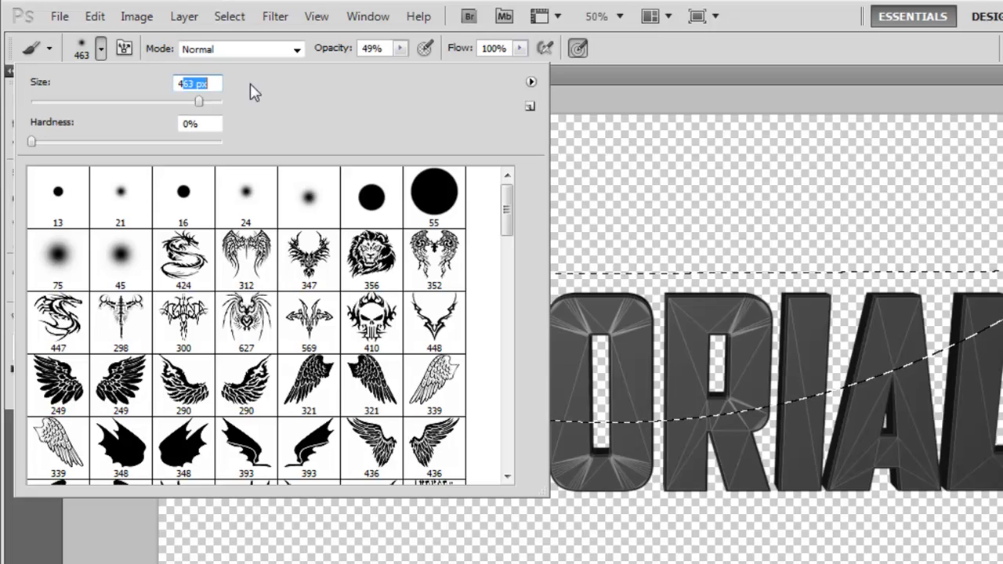
pyautogui.write('500')
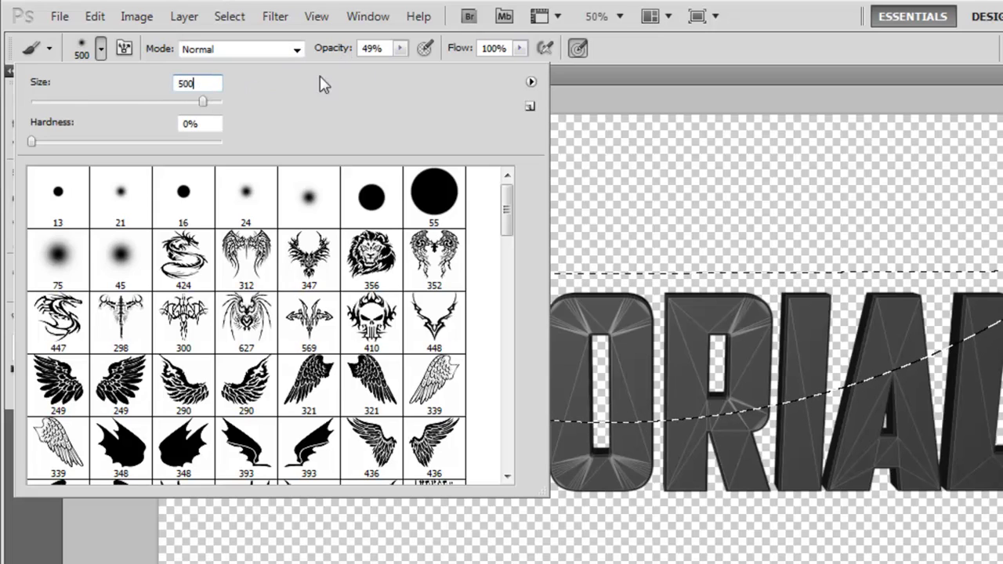
pyautogui.click(399, 48)
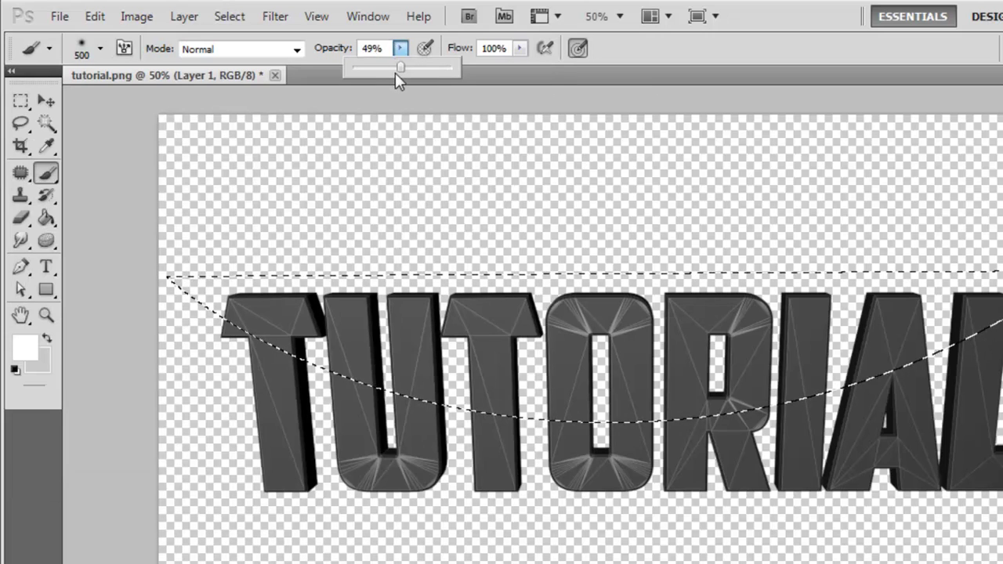
pyautogui.moveTo(395, 73); pyautogui.dragTo(399, 71)
pyautogui.click(673, 59)
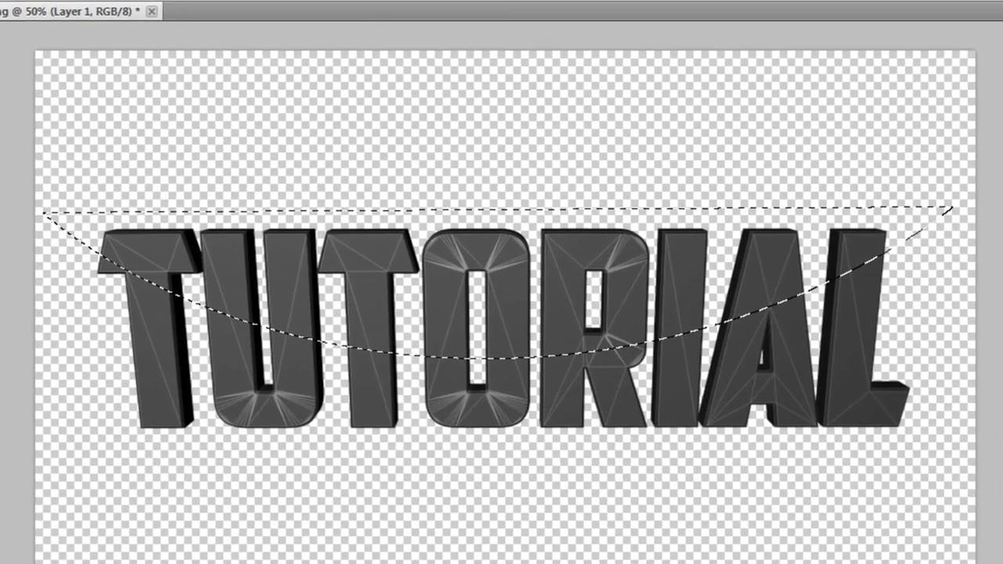
# Step: Set the foreground colour to pure white
pyautogui.click(7, 334)
pyautogui.click(799, 417)
pyautogui.click(909, 350)
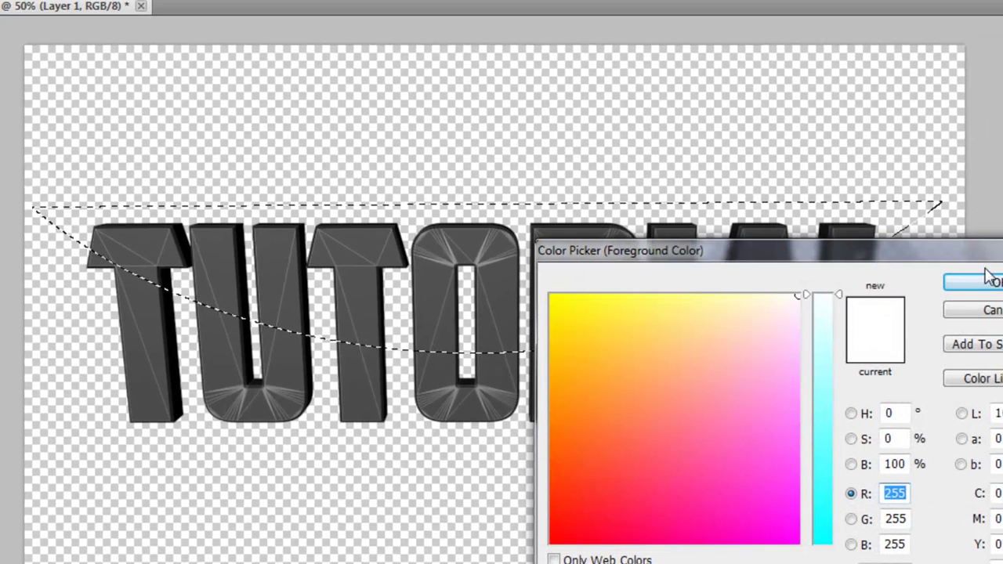
pyautogui.click(976, 283)
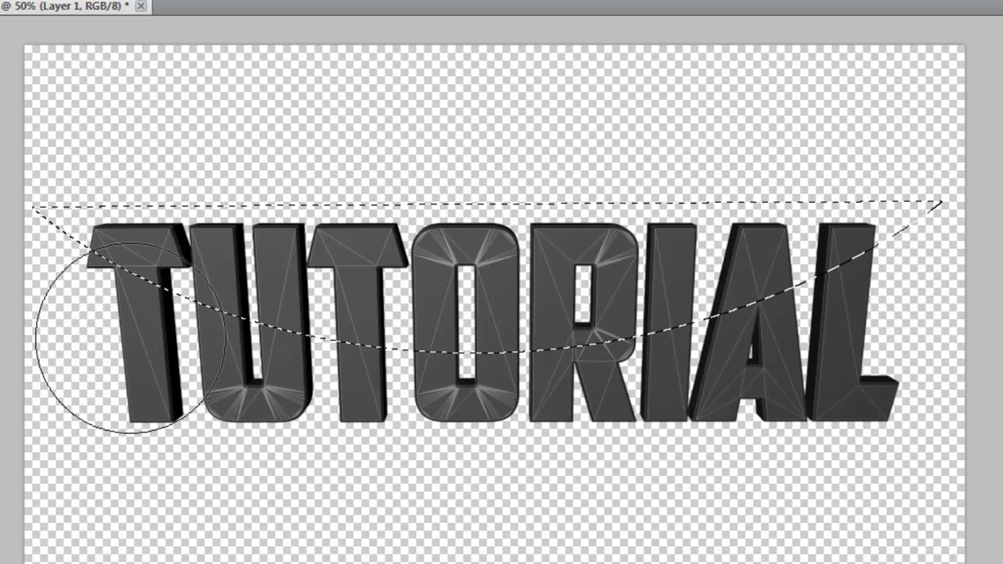
# Step: Paint a soft white band across the letter tops, deselect, and nudge it slightly lower-left
pyautogui.moveTo(40, 358)
pyautogui.mouseDown()
pyautogui.moveTo(166, 352)
pyautogui.moveTo(337, 392)
pyautogui.moveTo(654, 413)
pyautogui.moveTo(918, 303)
pyautogui.moveTo(952, 252)
pyautogui.mouseUp()
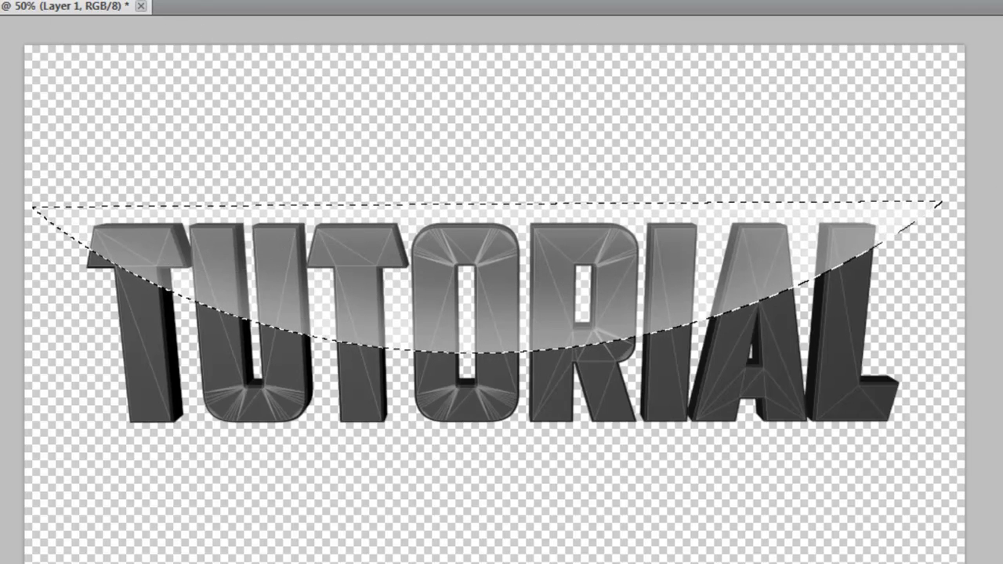
pyautogui.hotkey('ctrl', 'd')
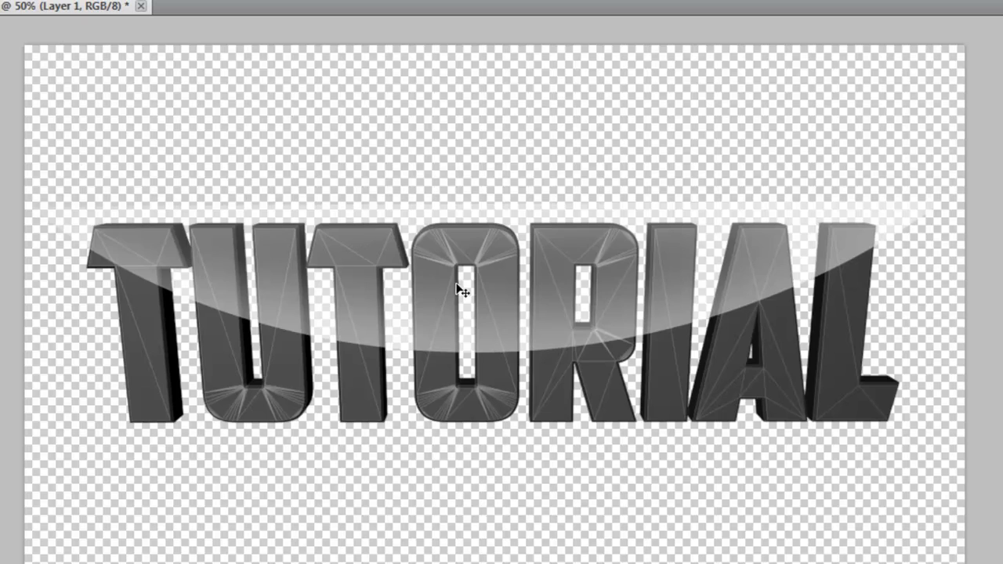
pyautogui.moveTo(462, 291); pyautogui.dragTo(439, 297)
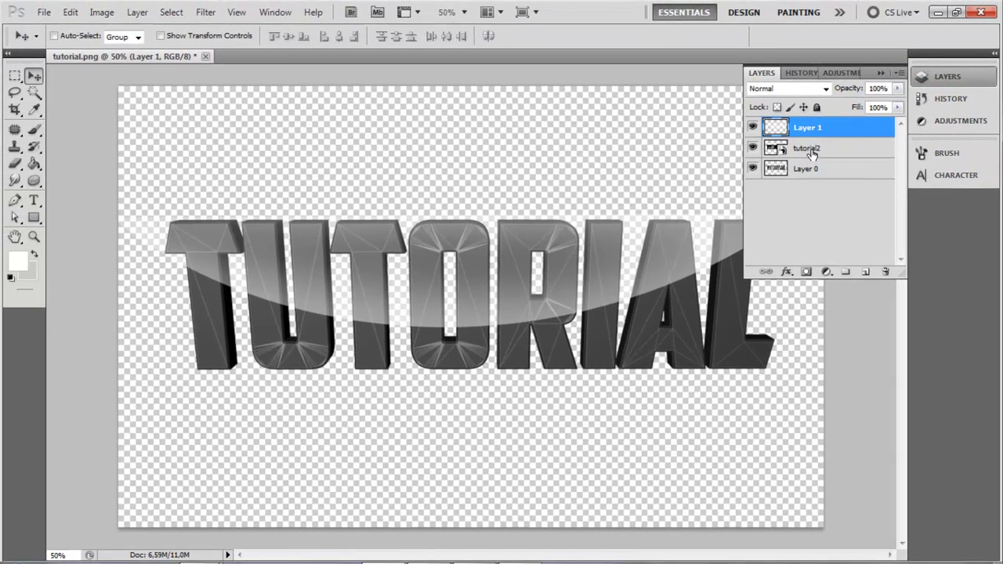
# Step: Load the TUTORIAL letter outline as a selection and copy Layer 1's highlight within it to a new layer
pyautogui.click(812, 154)
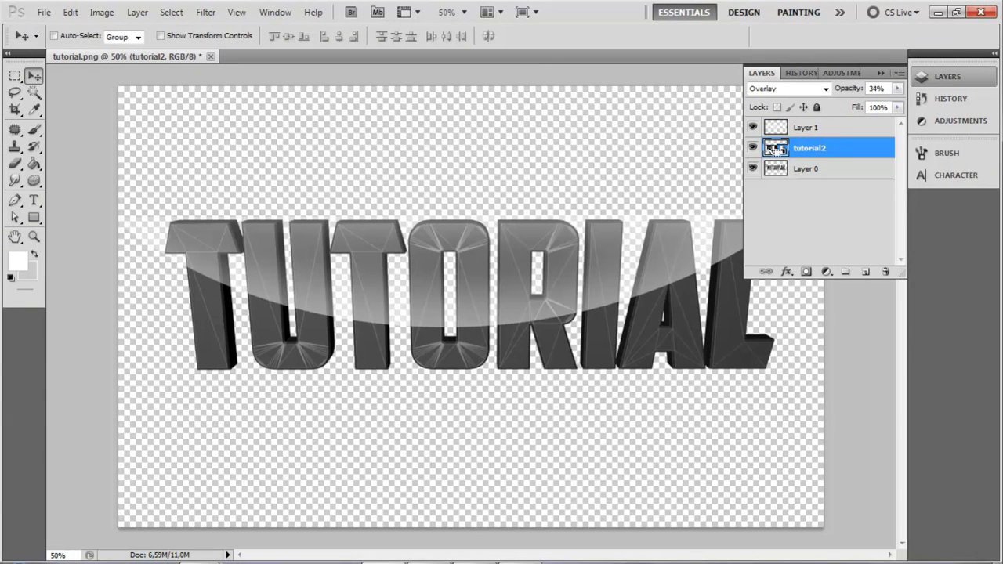
pyautogui.keyDown('ctrl'); pyautogui.click(774, 149); pyautogui.keyUp('ctrl')
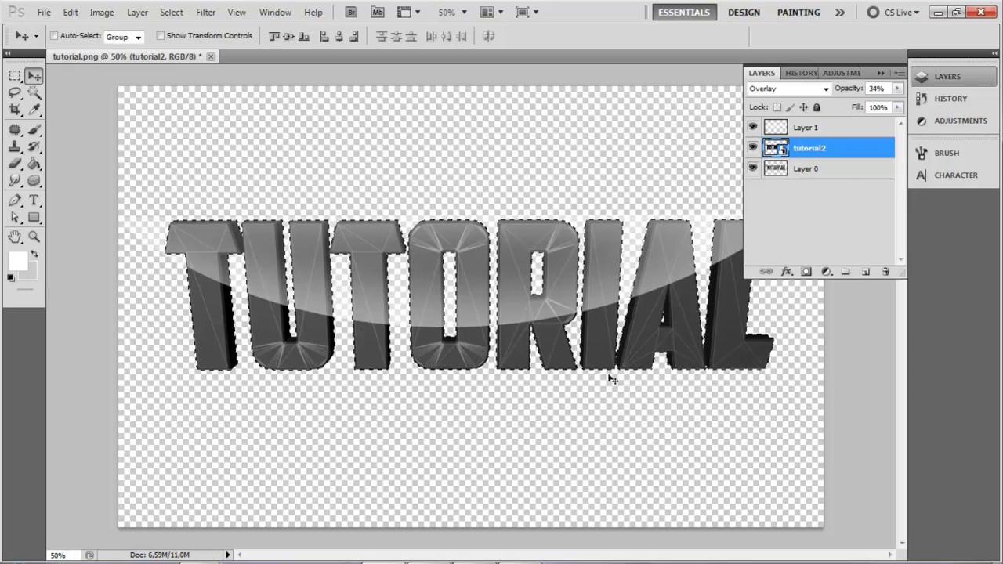
pyautogui.click(810, 133)
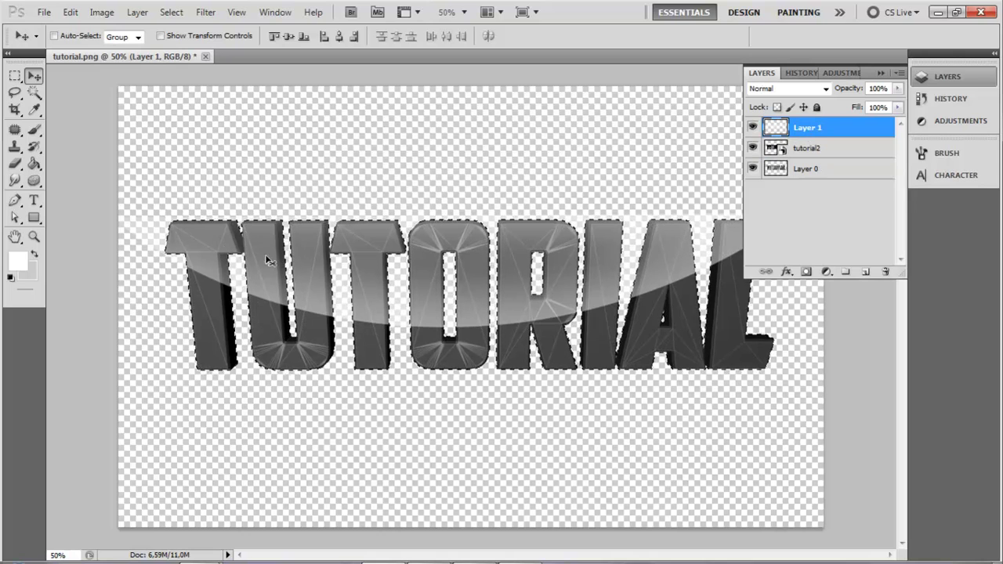
pyautogui.rightClick(260, 312)
pyautogui.click(19, 76)
pyautogui.click(20, 76)
pyautogui.click(78, 75)
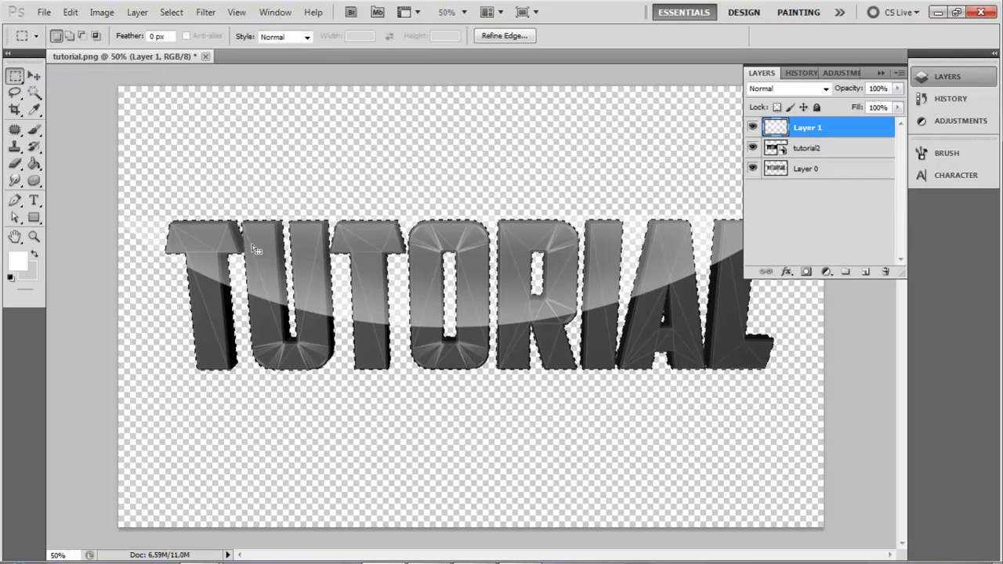
pyautogui.rightClick(259, 252)
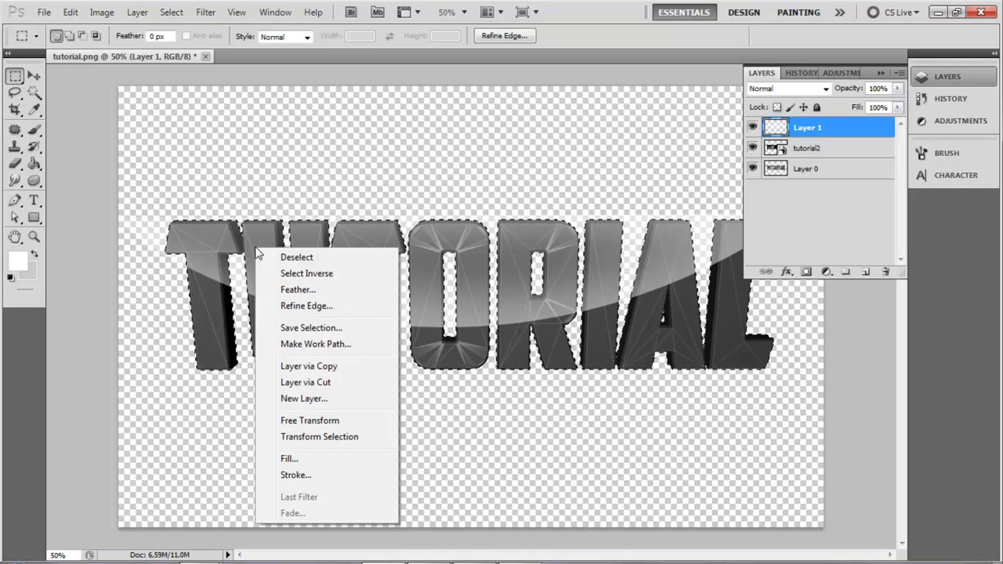
pyautogui.click(329, 367)
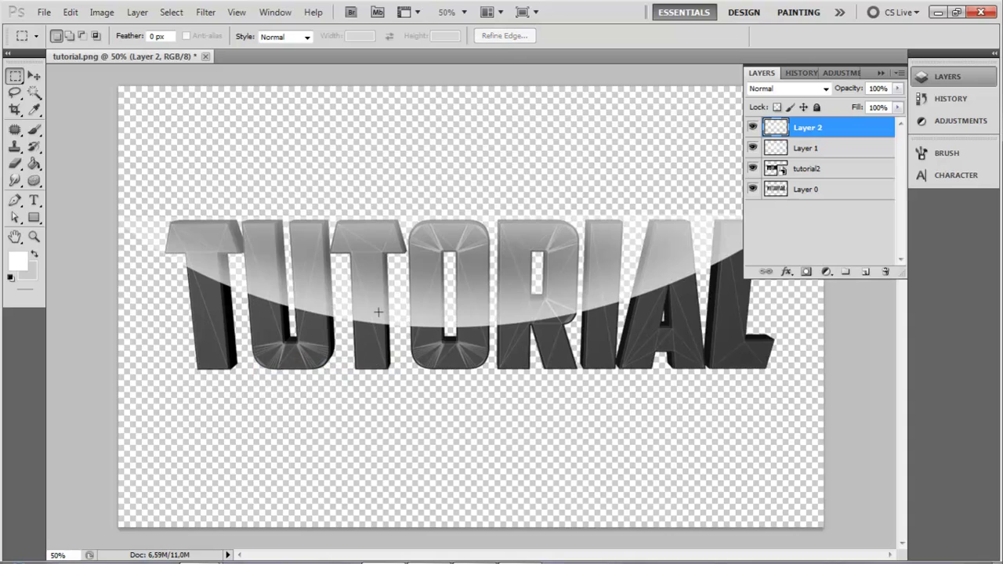
# Step: Delete the original Layer 1 and make the new Layer 2 active
pyautogui.click(807, 151)
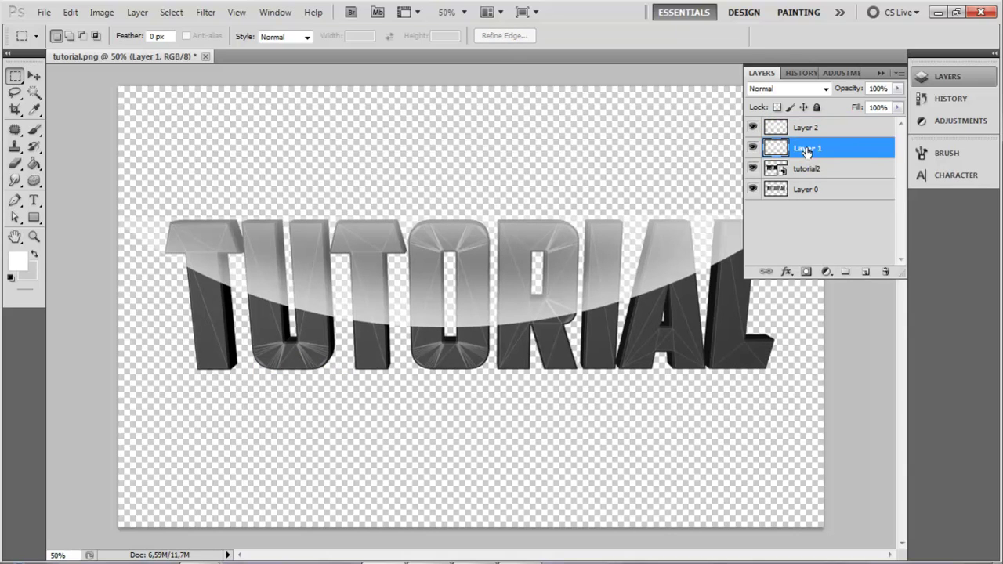
pyautogui.hotkey('ctrl', 'e')
pyautogui.click(799, 131)
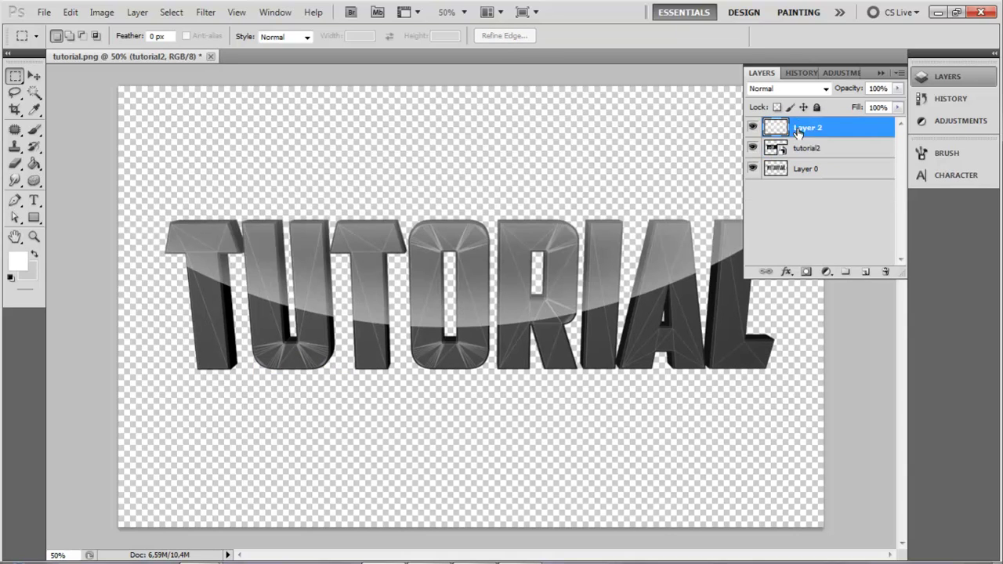
# Step: Give the Layer 2 gloss band Overlay blending at 61% opacity
pyautogui.click(34, 75)
pyautogui.moveTo(327, 296)
pyautogui.mouseDown()
pyautogui.moveTo(307, 299)
pyautogui.moveTo(326, 298)
pyautogui.mouseUp()
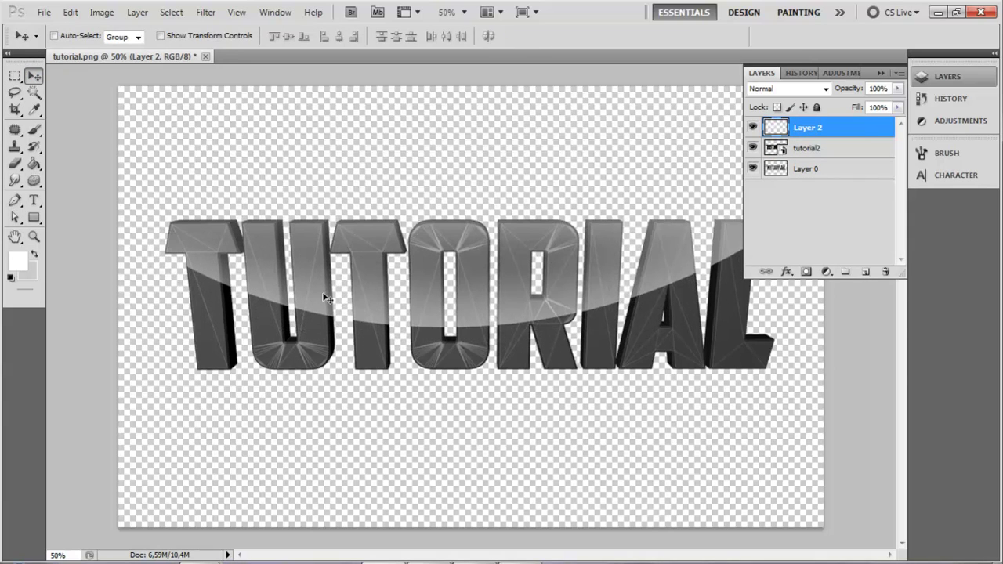
pyautogui.click(811, 89)
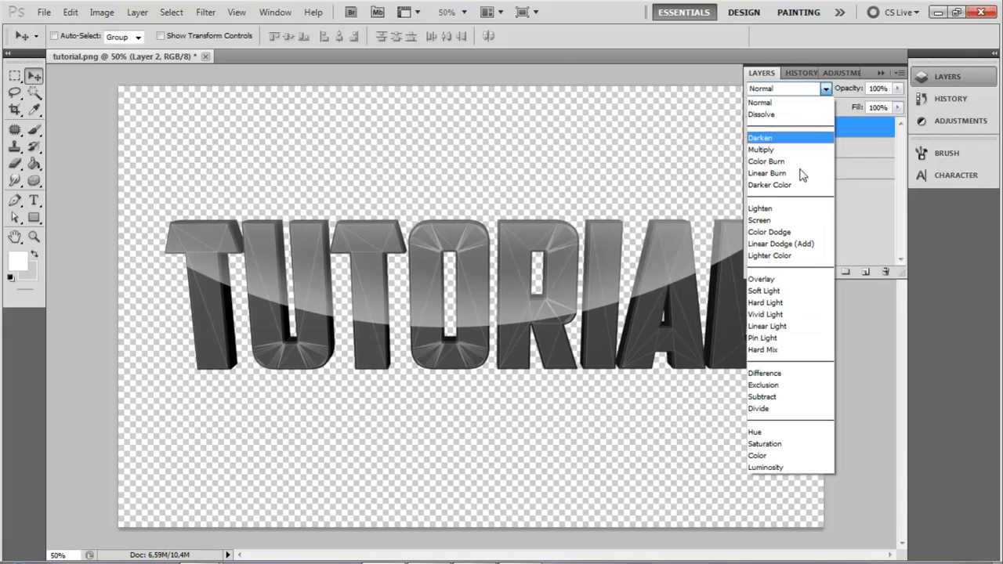
pyautogui.click(776, 282)
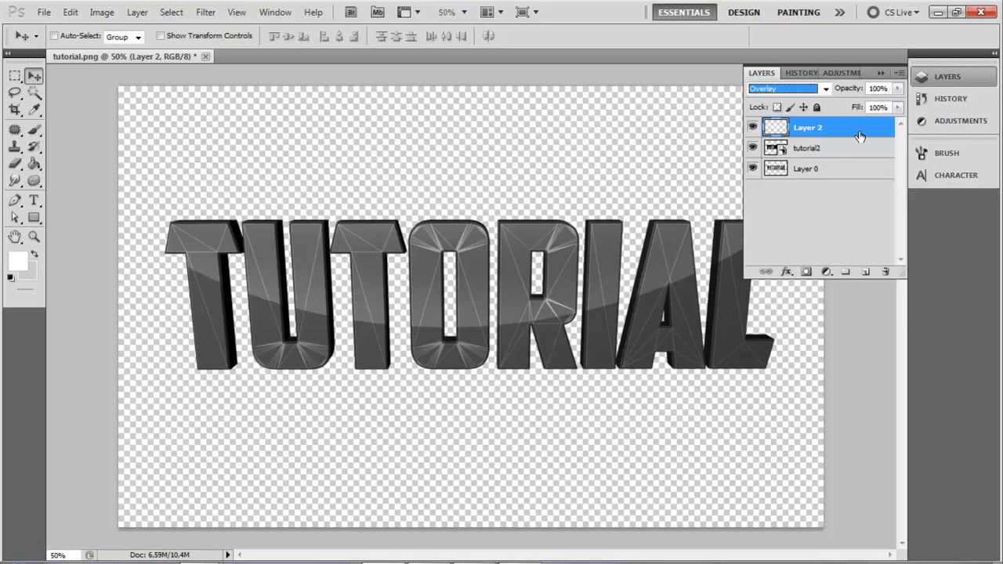
pyautogui.click(897, 88)
pyautogui.moveTo(887, 108)
pyautogui.mouseDown()
pyautogui.moveTo(823, 110)
pyautogui.moveTo(902, 108)
pyautogui.moveTo(868, 109)
pyautogui.mouseUp()
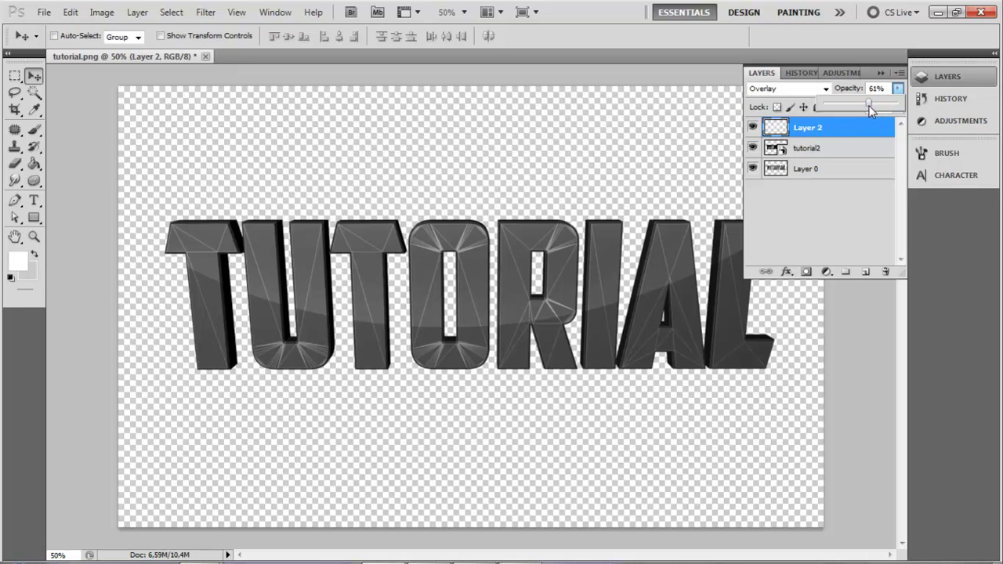
pyautogui.click(936, 77)
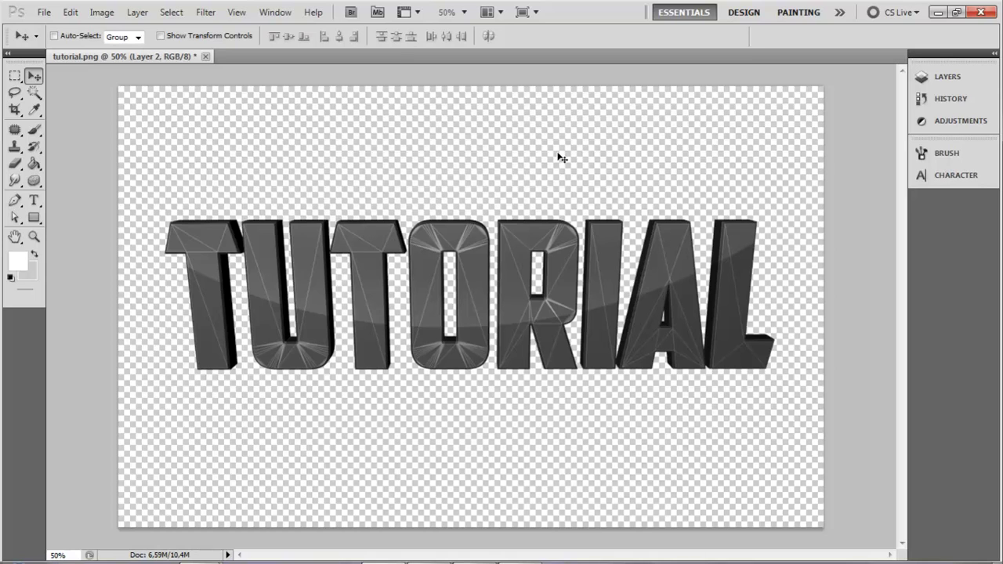
# Step: Open above1900x1200.jpg from Documents > Customization > Wallpapers, then return to tutorial.png
pyautogui.click(43, 11)
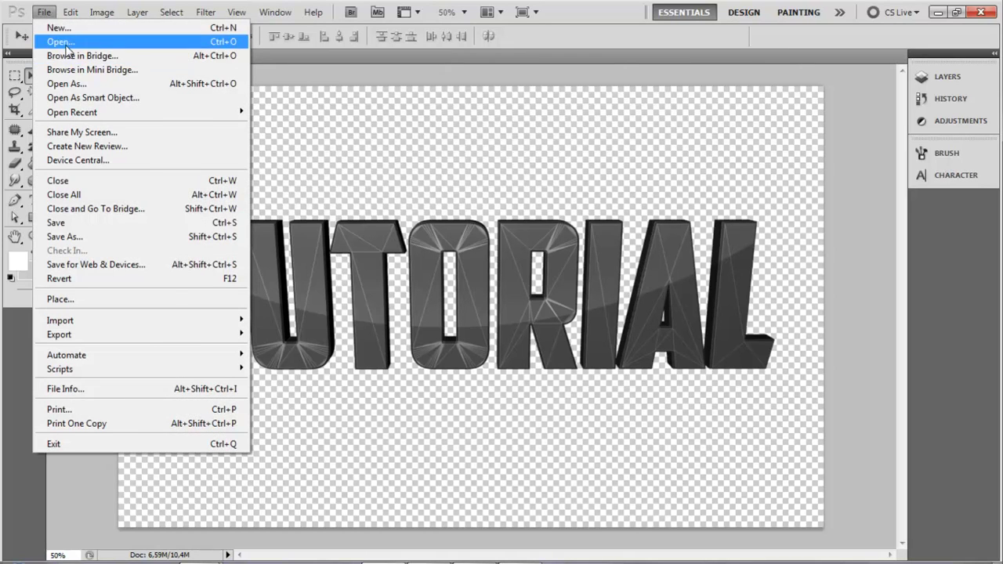
pyautogui.click(62, 40)
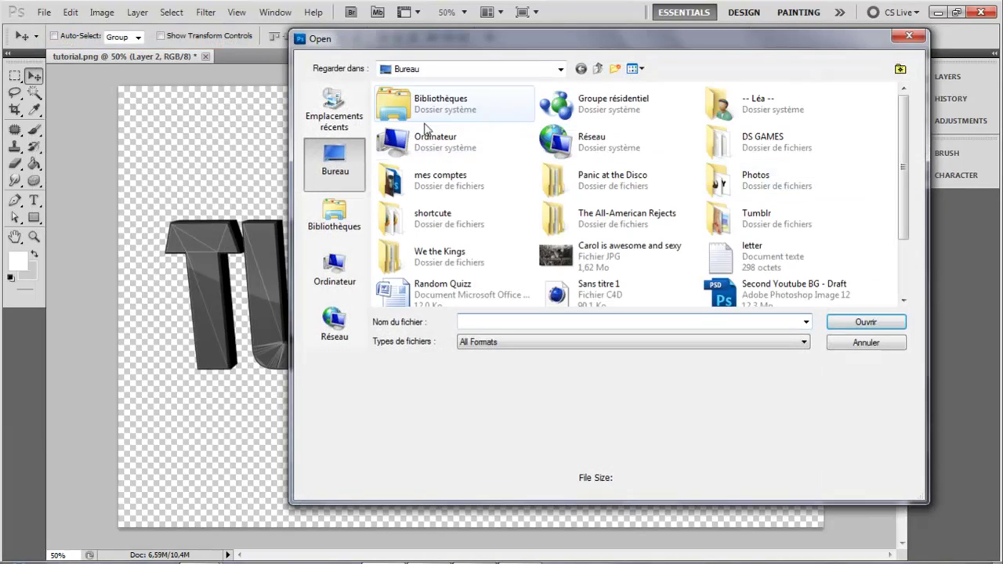
pyautogui.click(335, 207)
pyautogui.doubleClick(450, 101)
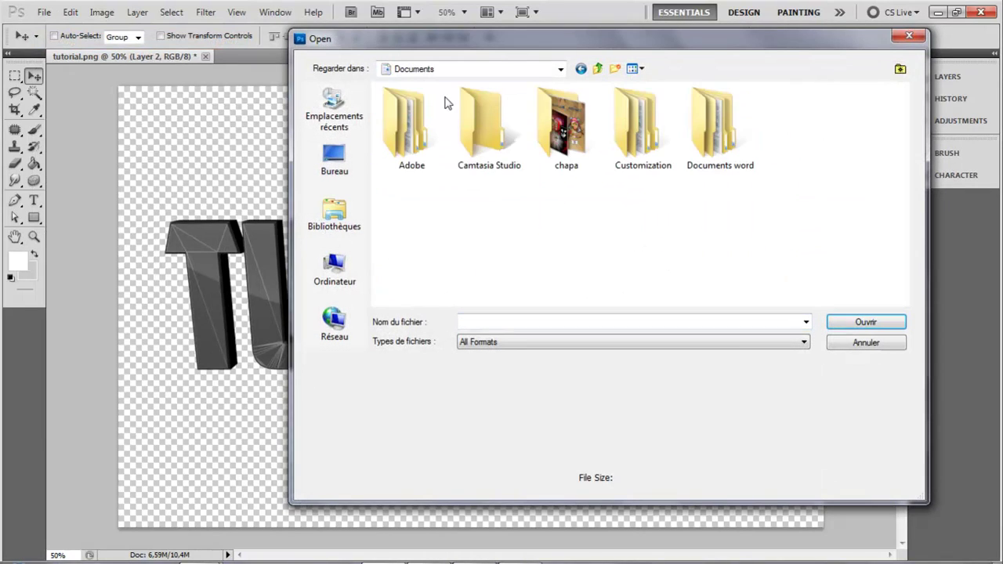
pyautogui.doubleClick(643, 118)
pyautogui.doubleClick(568, 129)
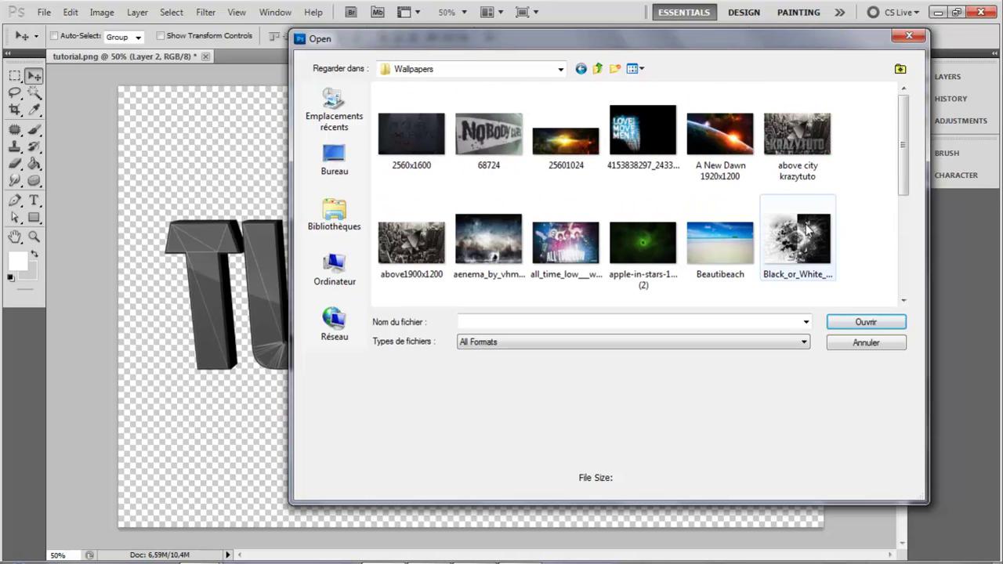
pyautogui.scroll(-1, 901, 137)
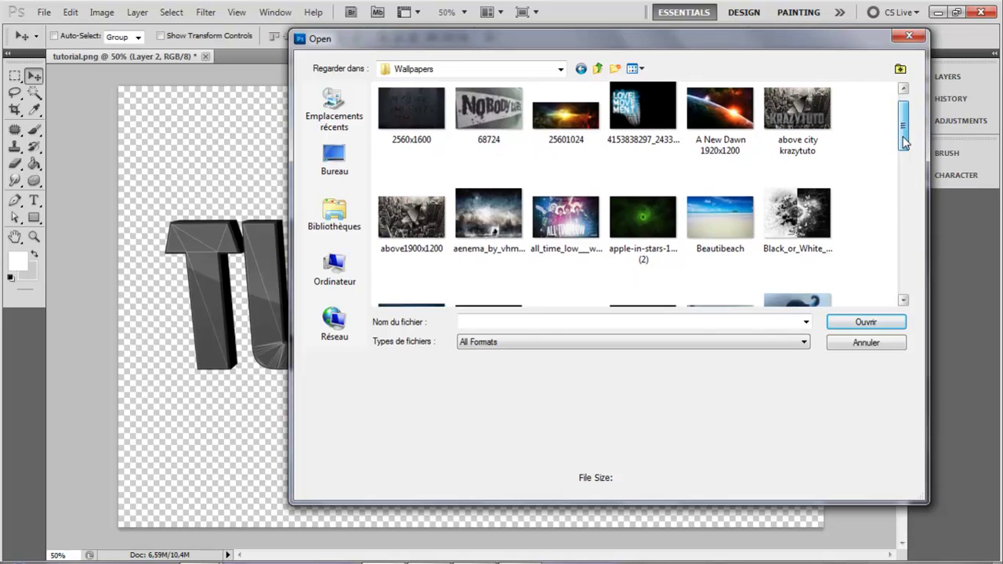
pyautogui.click(419, 200)
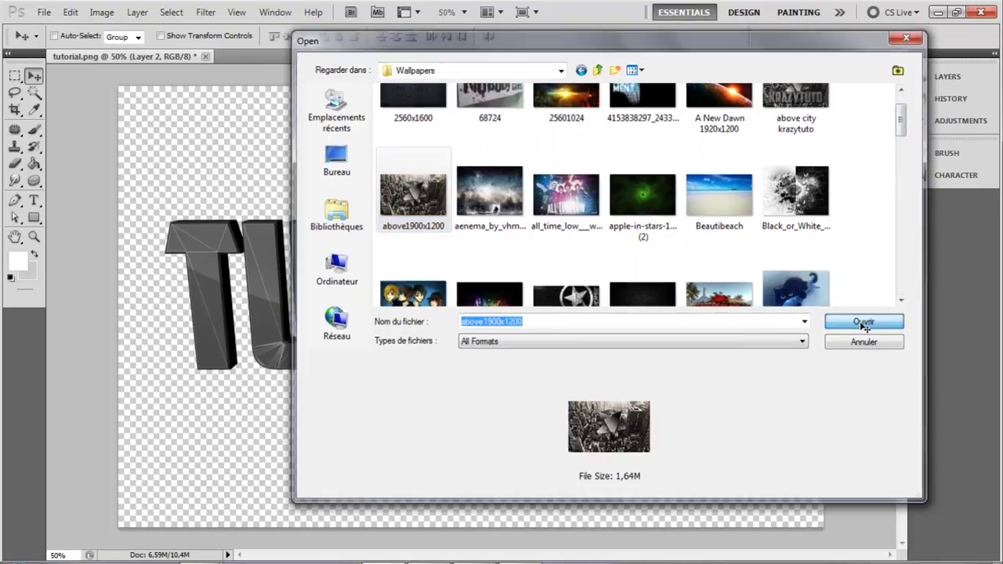
pyautogui.click(864, 321)
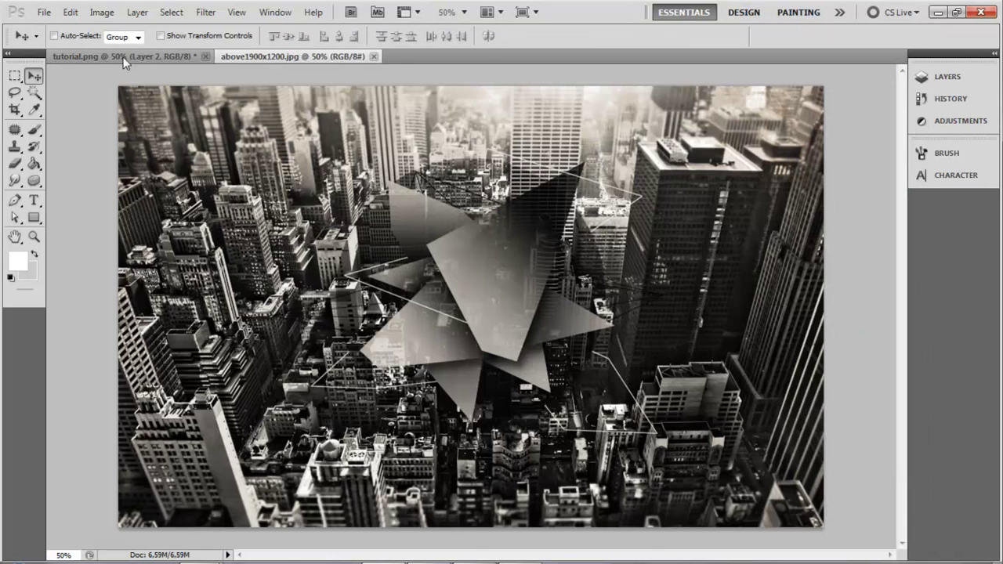
pyautogui.click(138, 59)
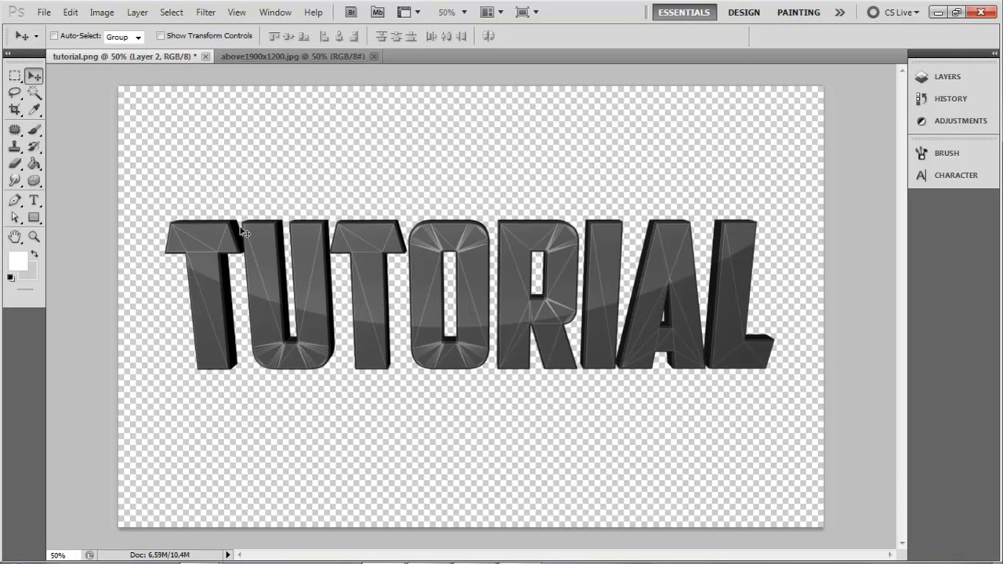
# Step: Merge Layer 2, tutorial2 and Layer 0, then drag the merged text onto the city-skyline photo
pyautogui.click(928, 78)
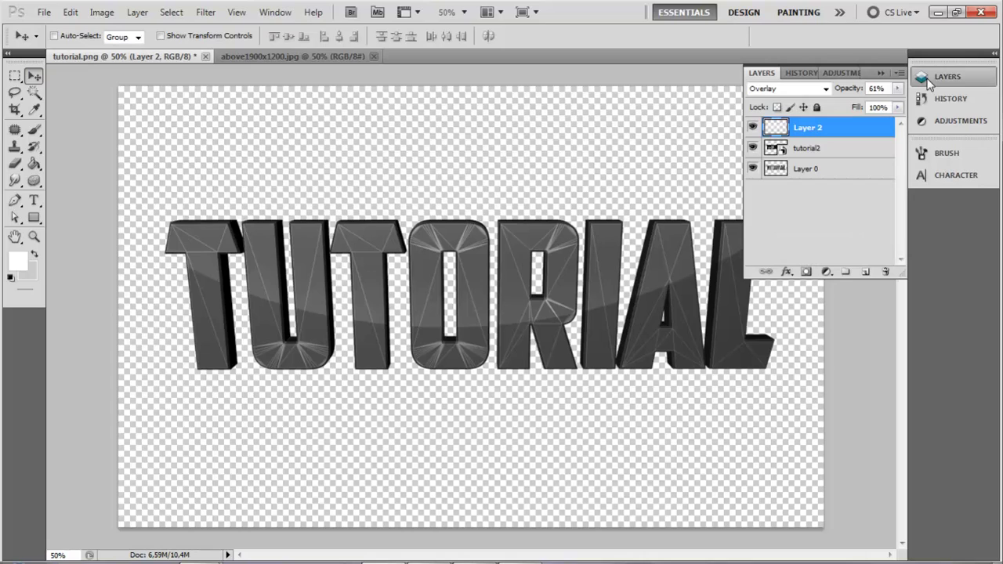
pyautogui.keyDown('shift'); pyautogui.click(815, 149); pyautogui.keyUp('shift')
pyautogui.keyDown('shift'); pyautogui.click(815, 174); pyautogui.keyUp('shift')
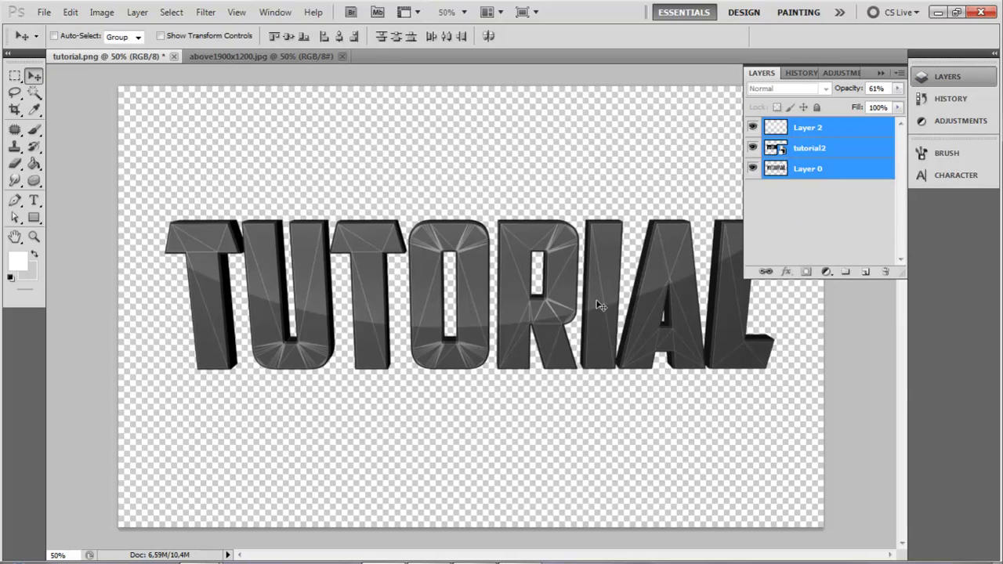
pyautogui.rightClick(810, 151)
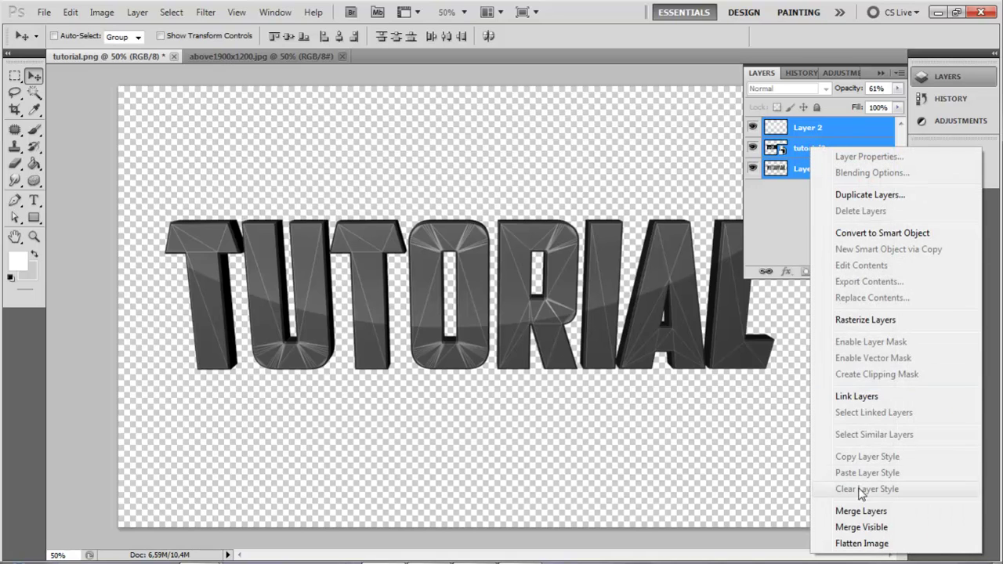
pyautogui.click(862, 517)
pyautogui.moveTo(506, 311); pyautogui.dragTo(662, 373)
pyautogui.click(787, 271)
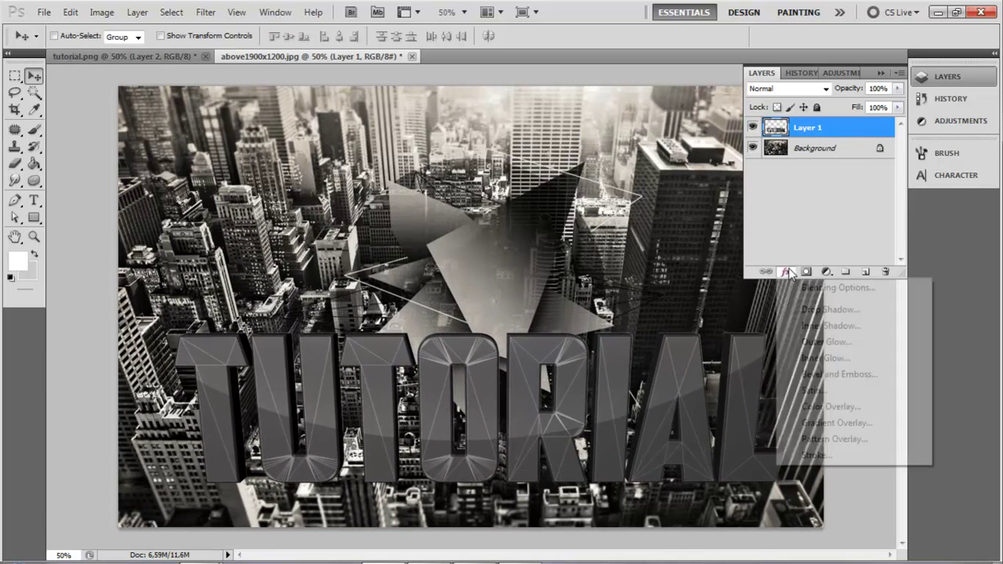
# Step: Add an 18 px distance drop shadow to the TUTORIAL text and move it lower on the skyline
pyautogui.click(807, 290)
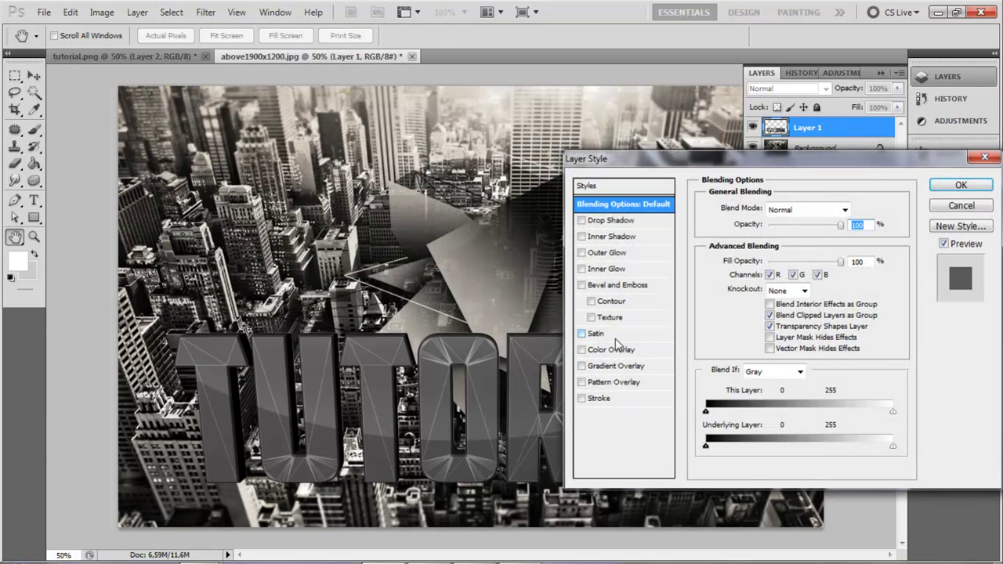
pyautogui.click(618, 222)
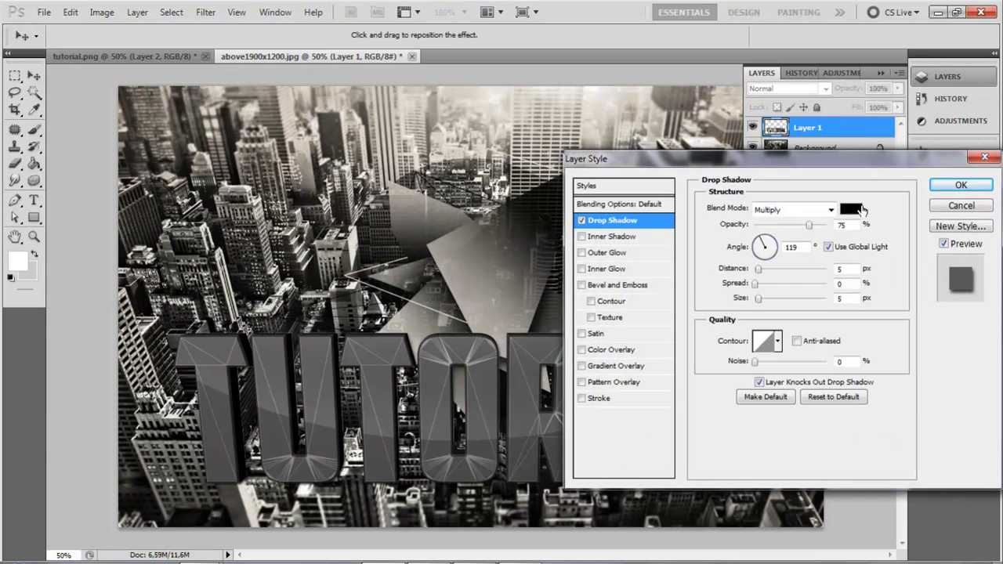
pyautogui.moveTo(758, 271); pyautogui.dragTo(767, 298)
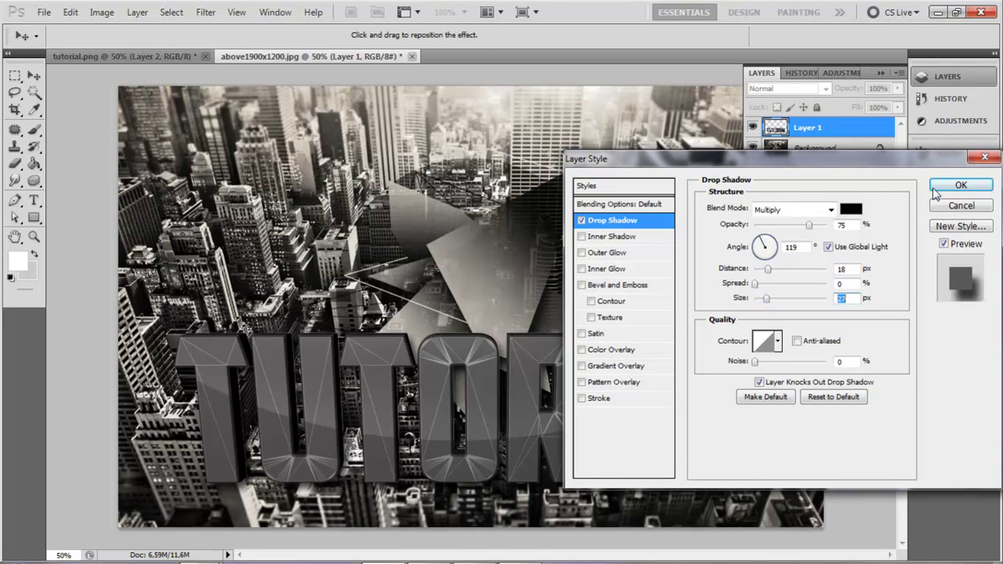
pyautogui.click(957, 186)
pyautogui.moveTo(651, 409)
pyautogui.mouseDown()
pyautogui.moveTo(641, 414)
pyautogui.moveTo(580, 262)
pyautogui.moveTo(353, 86)
pyautogui.moveTo(584, 400)
pyautogui.moveTo(659, 430)
pyautogui.moveTo(652, 410)
pyautogui.mouseUp()
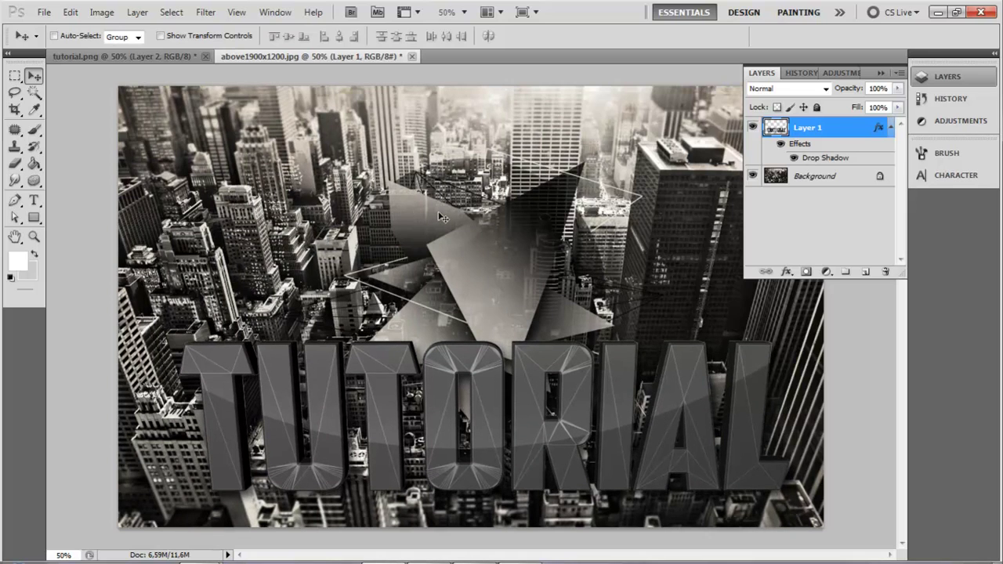
# Step: Shift the TUTORIAL text up and back down, then minimise Photoshop to reveal the KRAZYTUTO skyline wallpaper
pyautogui.moveTo(584, 400); pyautogui.dragTo(498, 2)
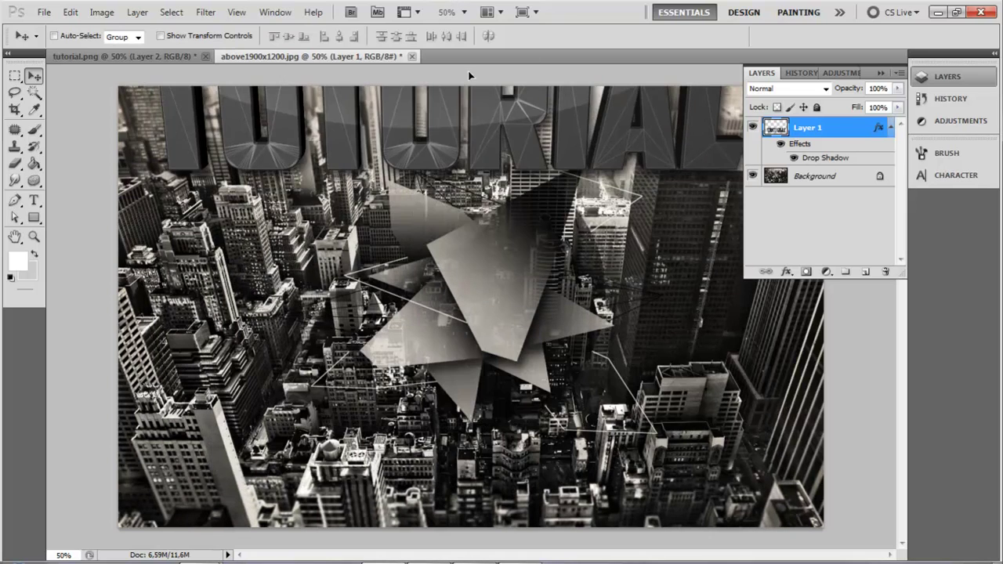
pyautogui.moveTo(470, 75); pyautogui.dragTo(587, 414)
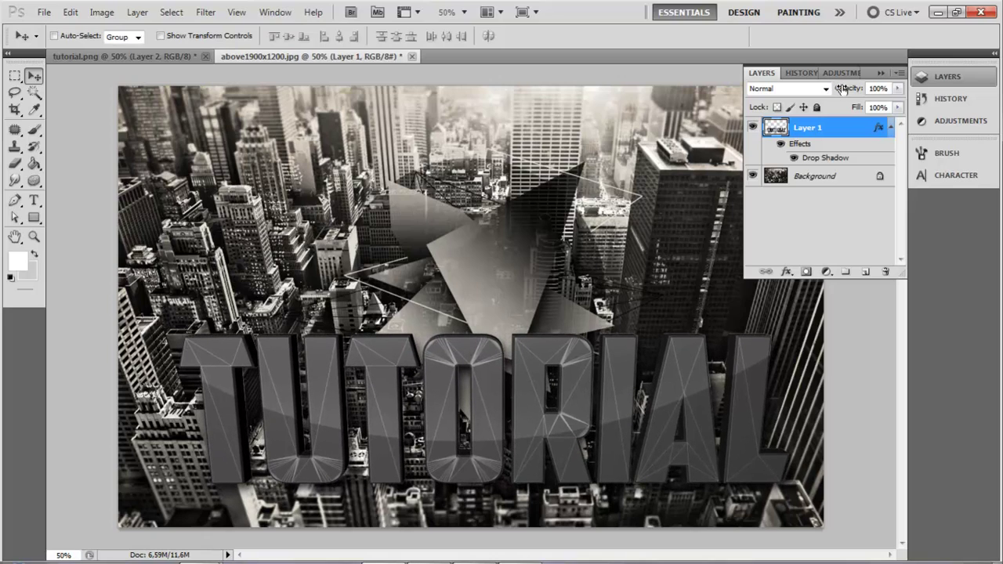
pyautogui.click(938, 11)
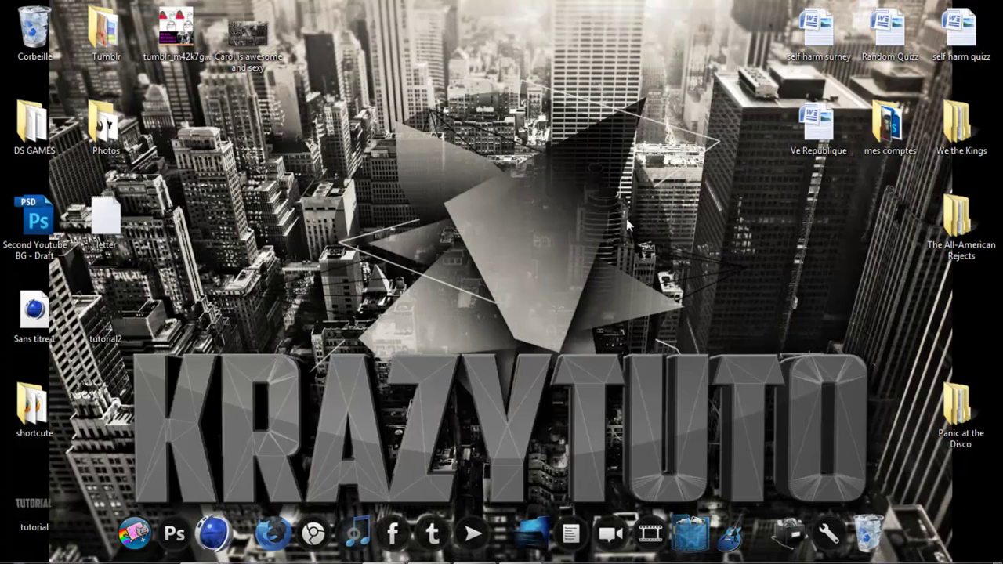